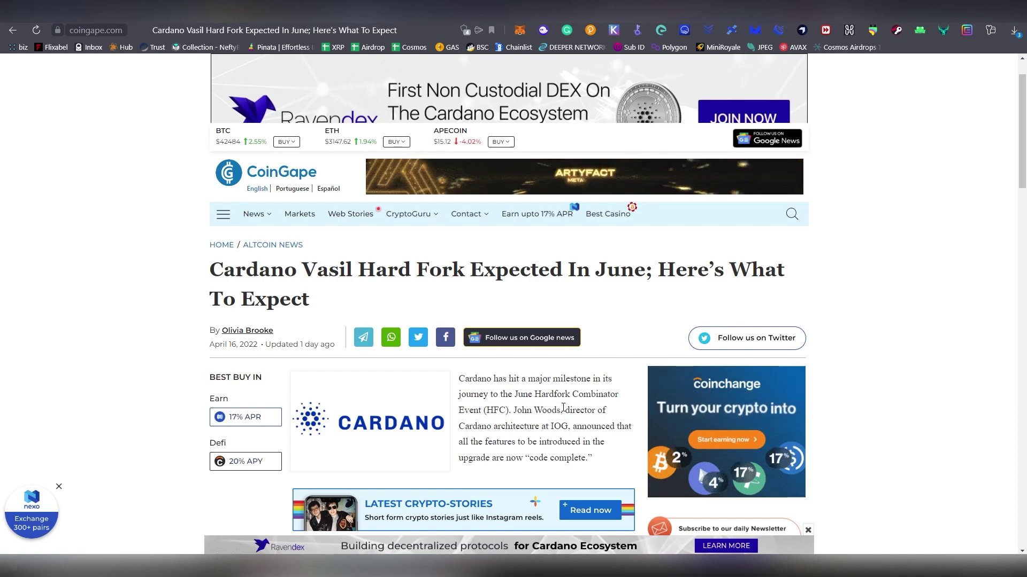
- Read through the CoinGape article about the expected Cardano Vasil hard fork
{"action": "scroll", "coordinate": [565, 407], "scroll_direction": "down", "scroll_amount": 1}
{"action": "scroll", "coordinate": [565, 408], "scroll_direction": "down", "scroll_amount": 10}
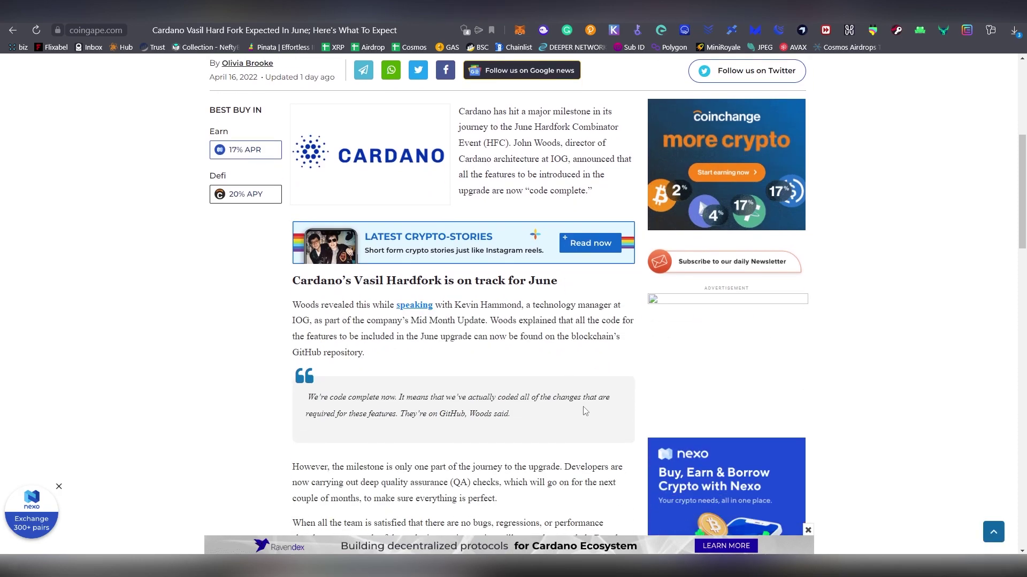
{"action": "scroll", "coordinate": [585, 411], "scroll_direction": "down", "scroll_amount": 8}
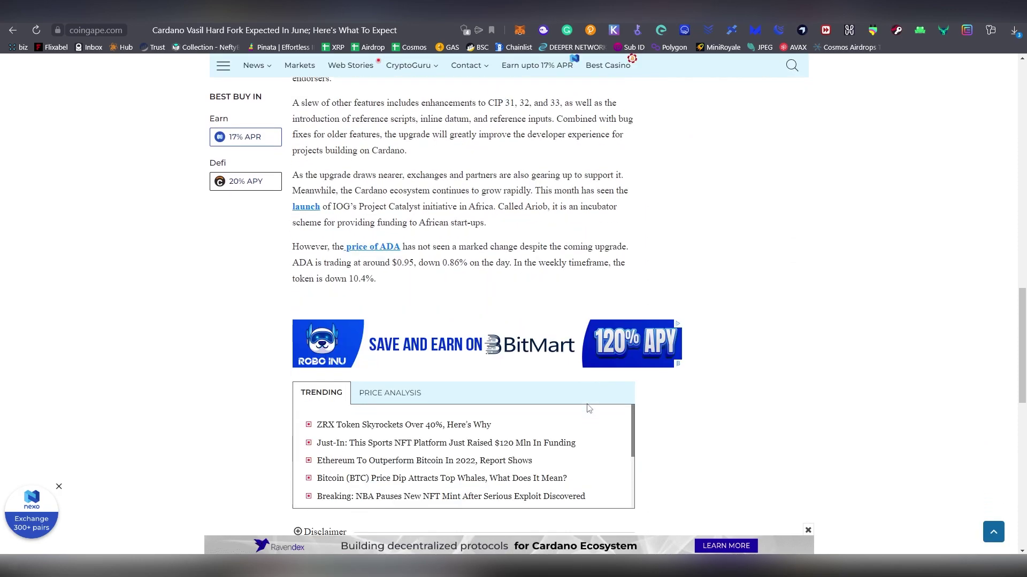
{"action": "scroll", "coordinate": [588, 409], "scroll_direction": "down", "scroll_amount": 2}
{"action": "scroll", "coordinate": [657, 426], "scroll_direction": "down", "scroll_amount": 3}
{"action": "scroll", "coordinate": [663, 426], "scroll_direction": "up", "scroll_amount": 4}
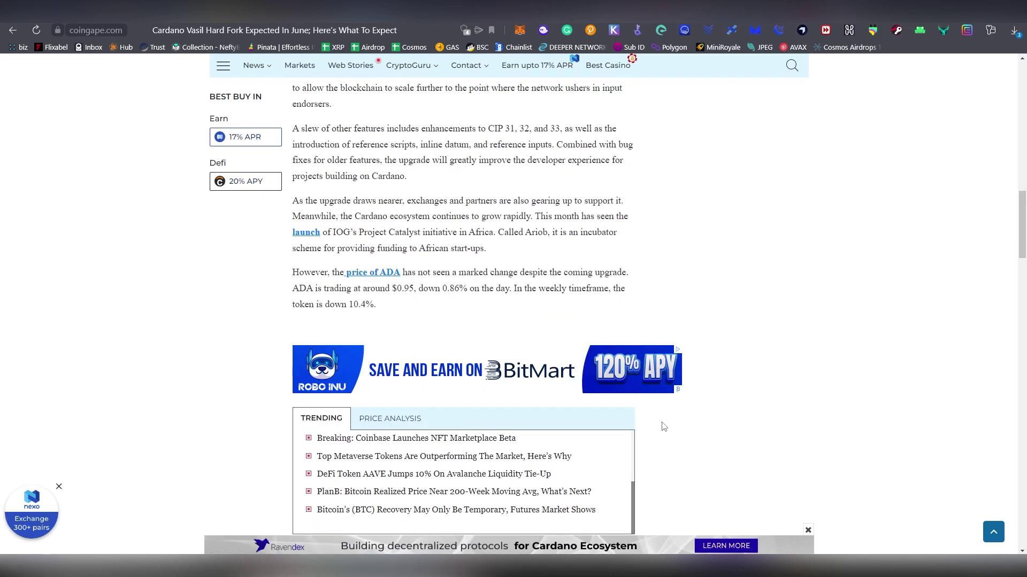
{"action": "scroll", "coordinate": [665, 428], "scroll_direction": "up", "scroll_amount": 4}
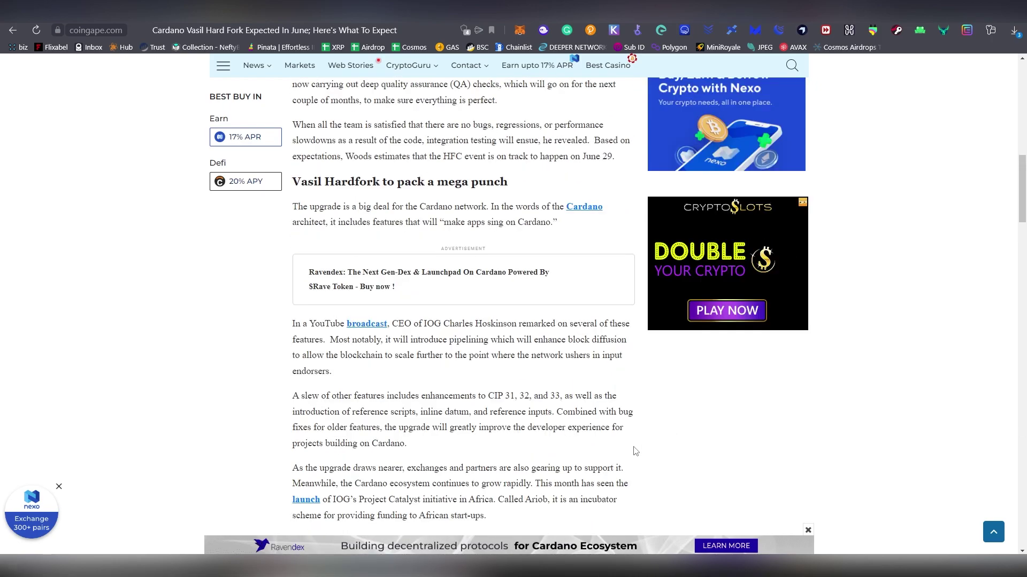
{"action": "scroll", "coordinate": [634, 450], "scroll_direction": "up", "scroll_amount": 3}
{"action": "scroll", "coordinate": [635, 452], "scroll_direction": "up", "scroll_amount": 7}
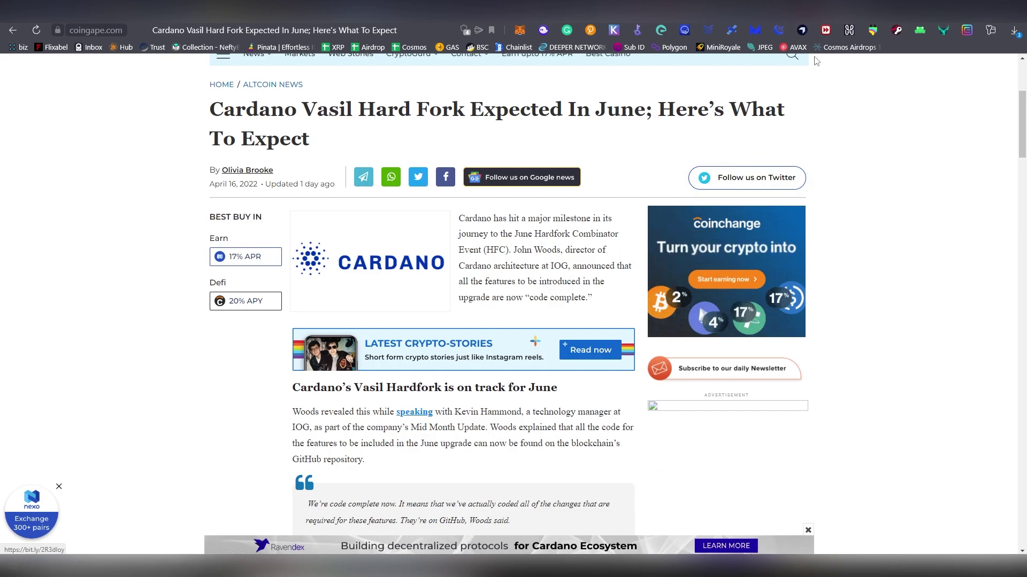
- On the ADA Handle site, join the minting queue with the saved e-mail address, agree to email notifications and complete the reCAPTCHA
{"action": "left_click", "coordinate": [822, 22]}
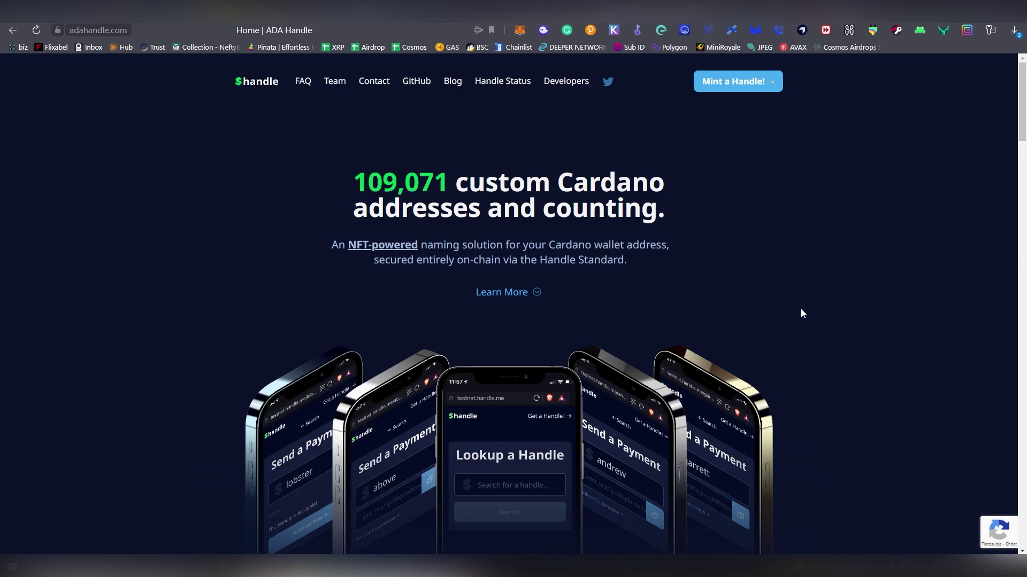
{"action": "left_click", "coordinate": [717, 82]}
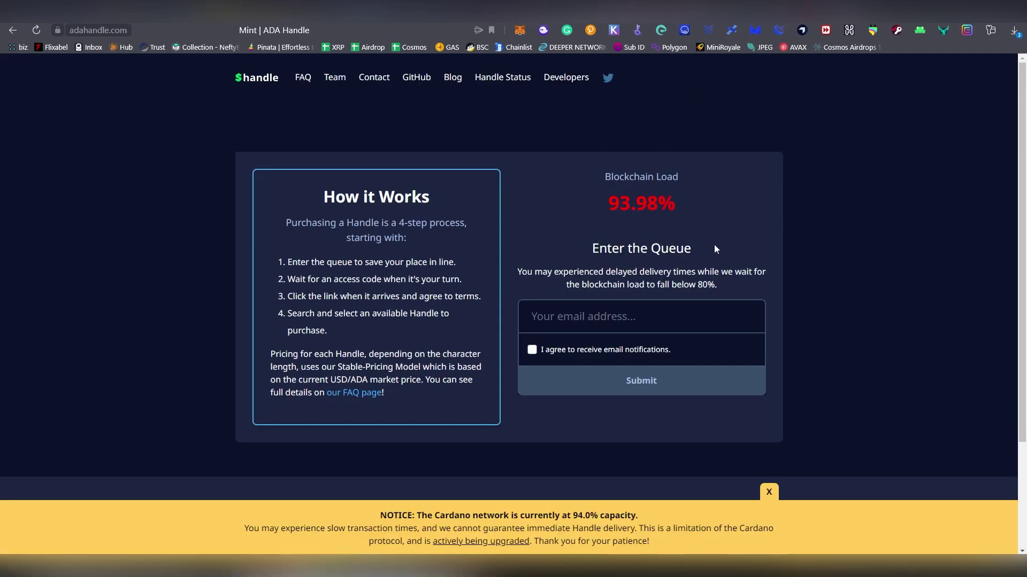
{"action": "left_click", "coordinate": [620, 302]}
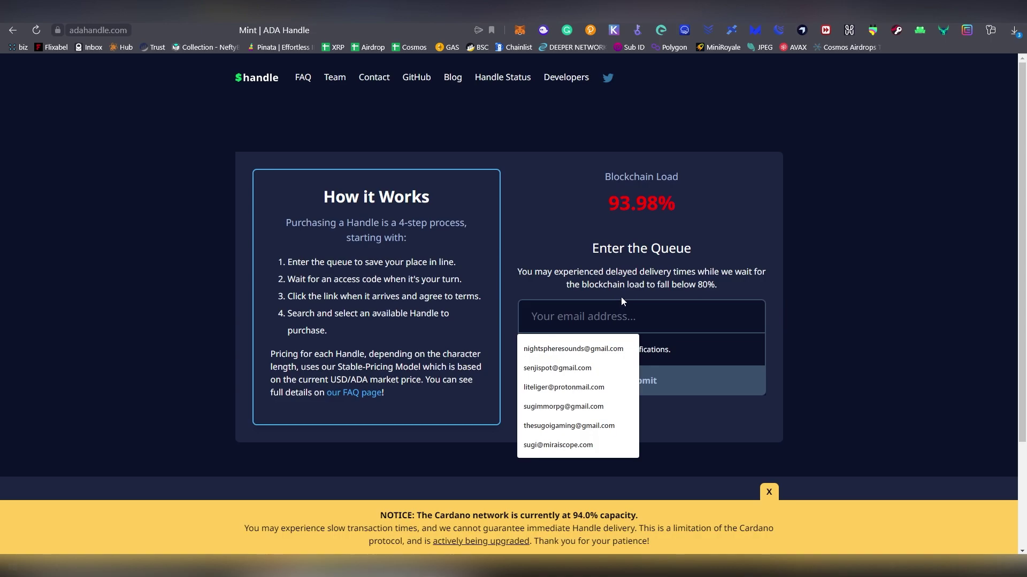
{"action": "left_click", "coordinate": [616, 343]}
{"action": "left_click", "coordinate": [606, 362]}
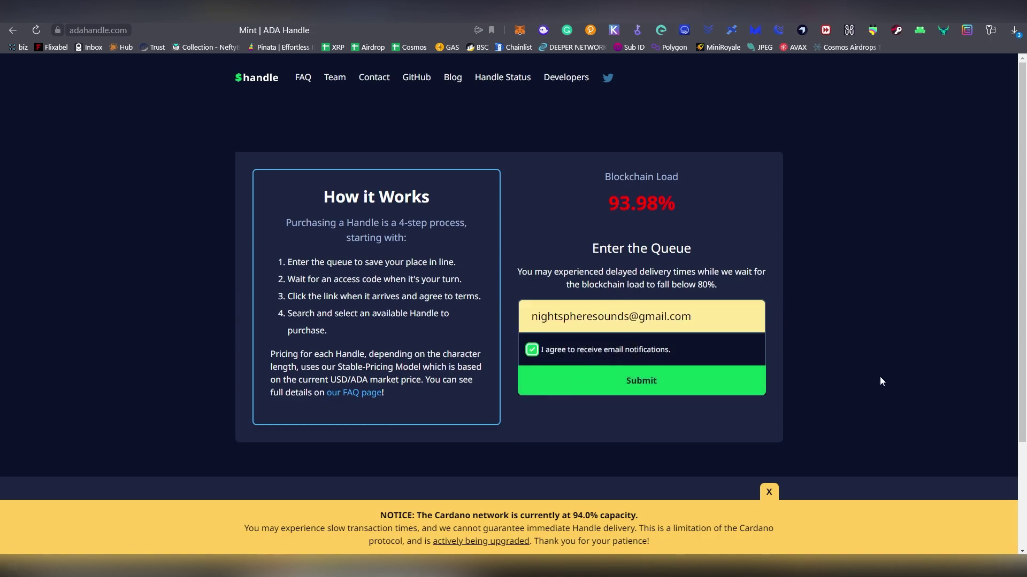
{"action": "left_click", "coordinate": [730, 394]}
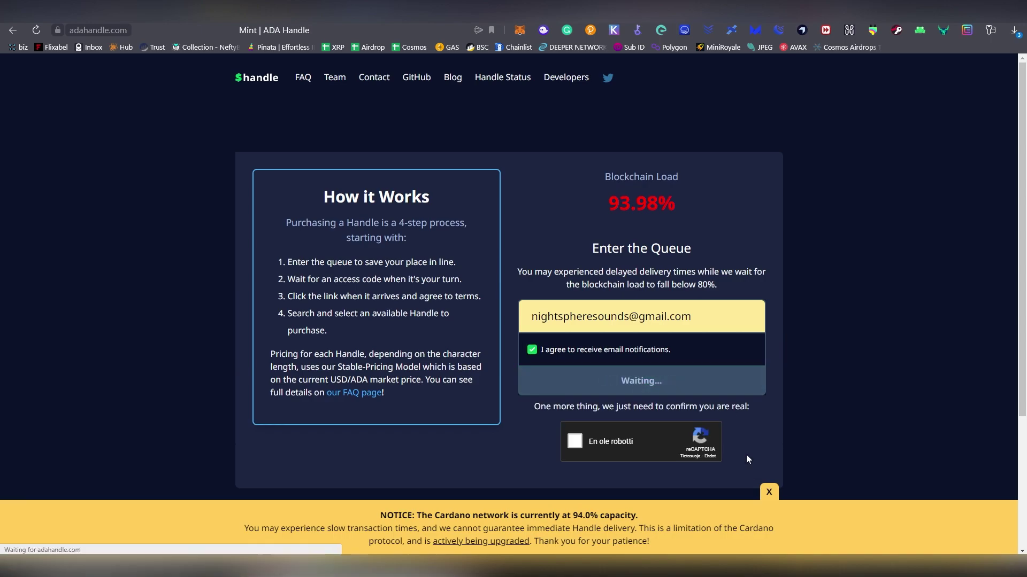
{"action": "left_click", "coordinate": [575, 441]}
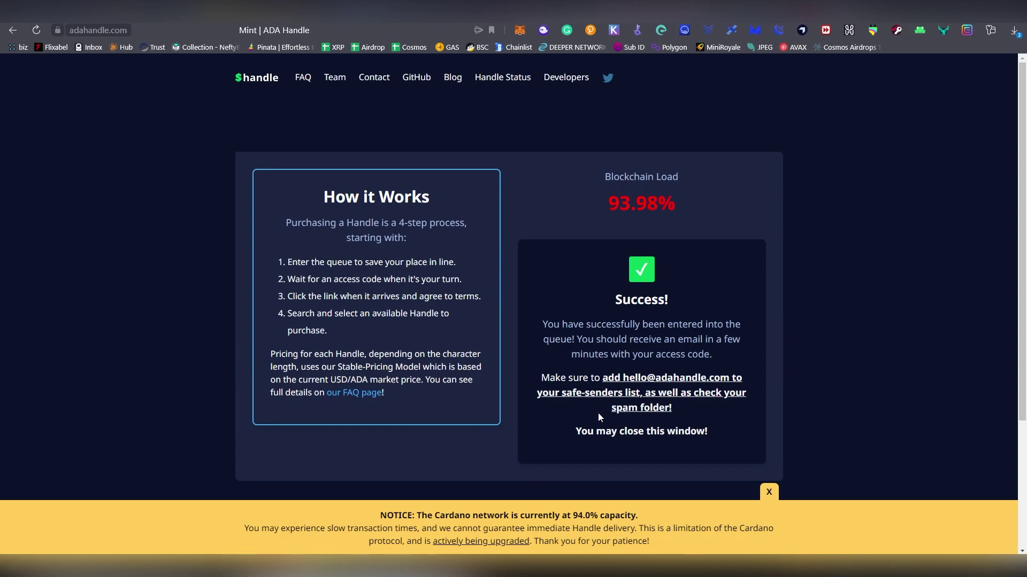
- Examine the Cardano network capacity notice and dismiss it
{"action": "left_click_drag", "start_coordinate": [328, 514], "coordinate": [659, 541]}
{"action": "left_click", "coordinate": [612, 539]}
{"action": "left_click_drag", "start_coordinate": [572, 512], "coordinate": [661, 529]}
{"action": "left_click", "coordinate": [692, 514]}
{"action": "left_click_drag", "start_coordinate": [570, 516], "coordinate": [652, 511]}
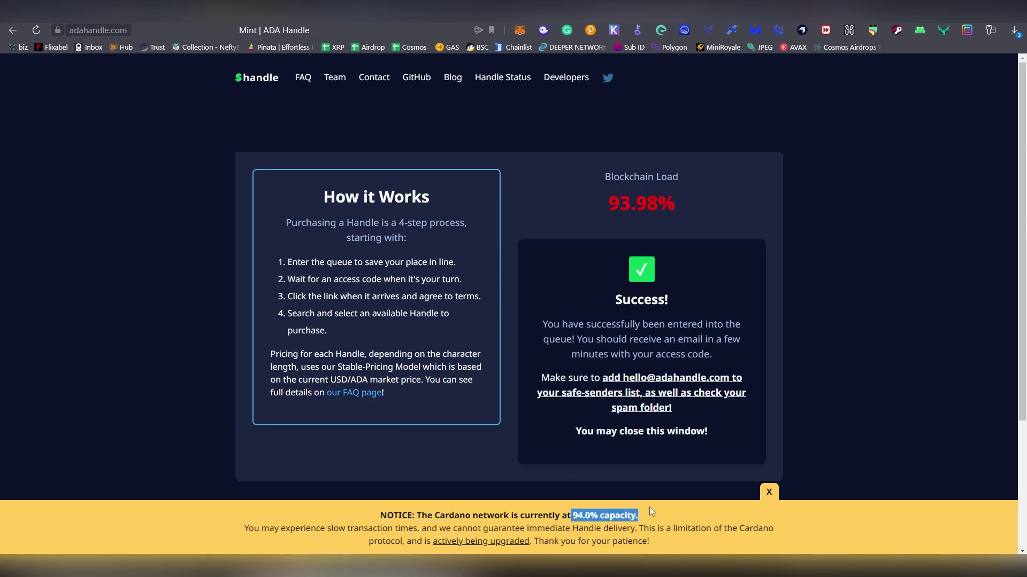
{"action": "left_click", "coordinate": [653, 510]}
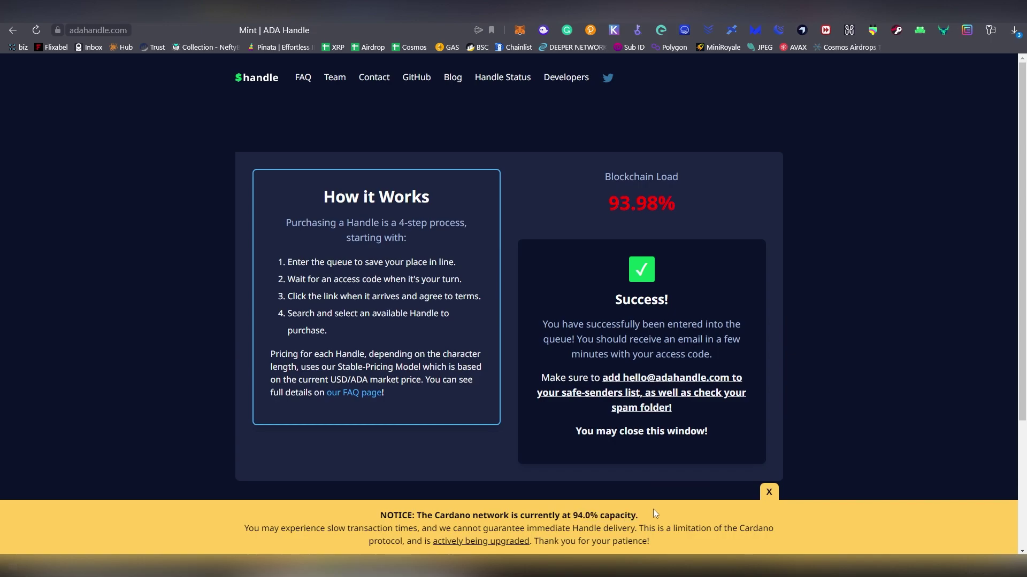
{"action": "left_click", "coordinate": [768, 494]}
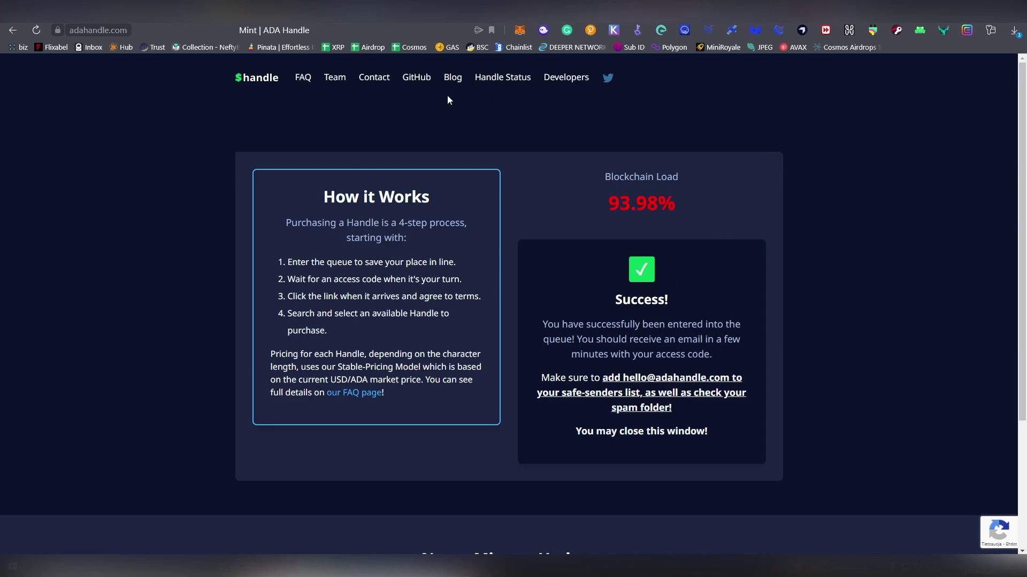
- Switch to the Gmail inbox of the account entered for the minting queue
{"action": "left_click", "coordinate": [342, 30]}
{"action": "type", "text": "gm"}
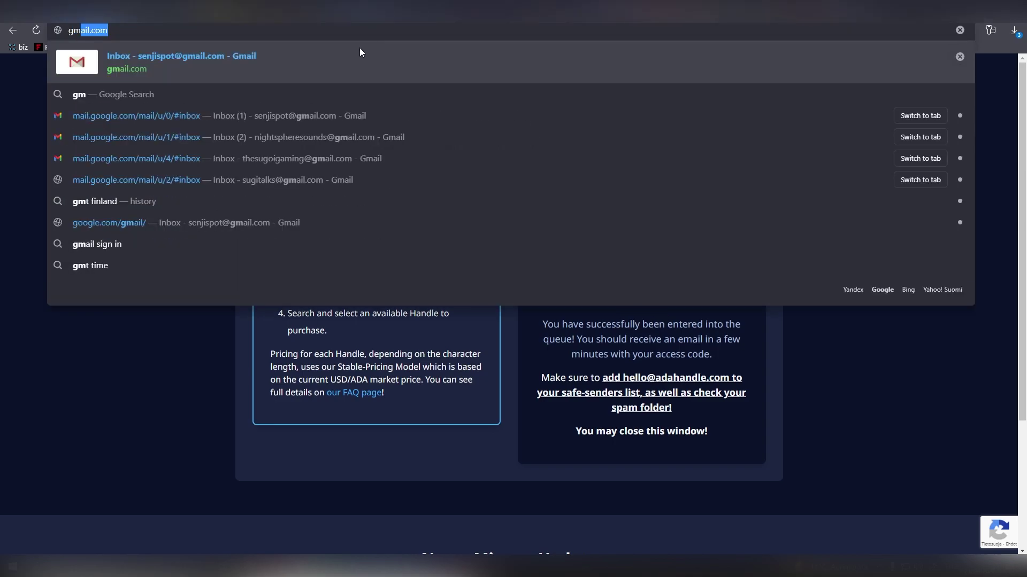
{"action": "left_click", "coordinate": [309, 135]}
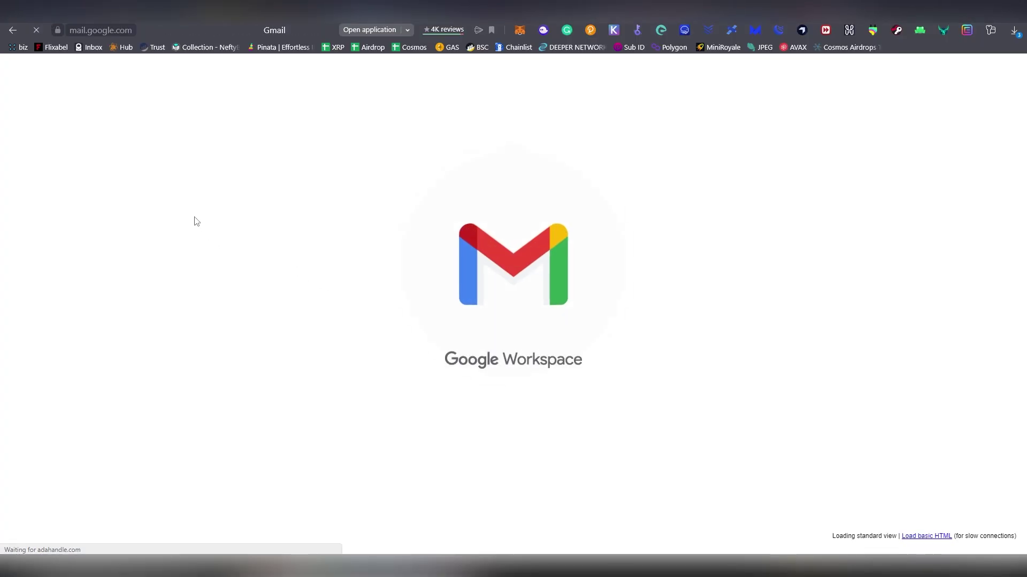
- Check the Spam folder, open the FUTUGO luxury fashion message and delete it forever
{"action": "left_click", "coordinate": [101, 177]}
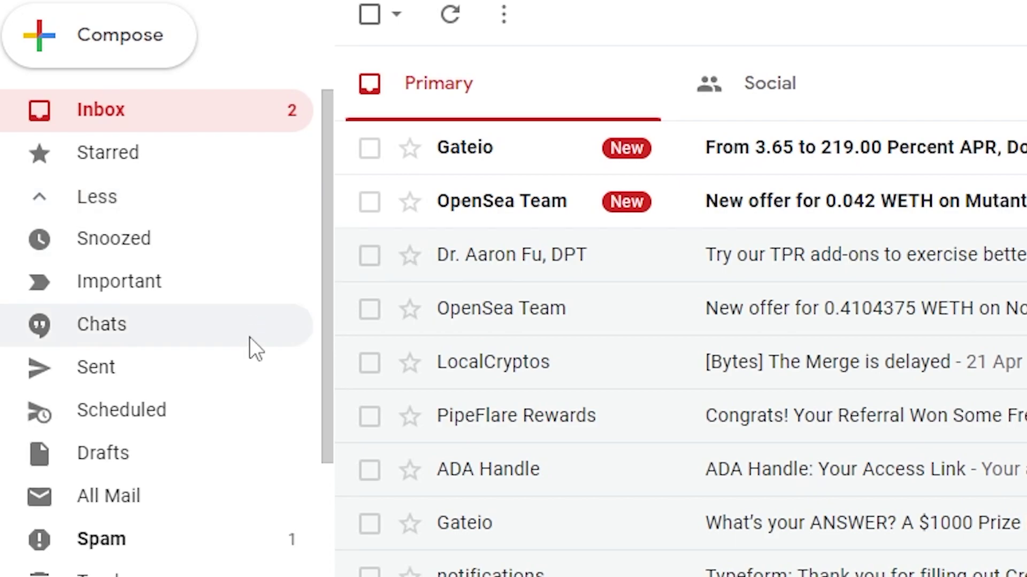
{"action": "scroll", "coordinate": [252, 350], "scroll_direction": "down", "scroll_amount": 3}
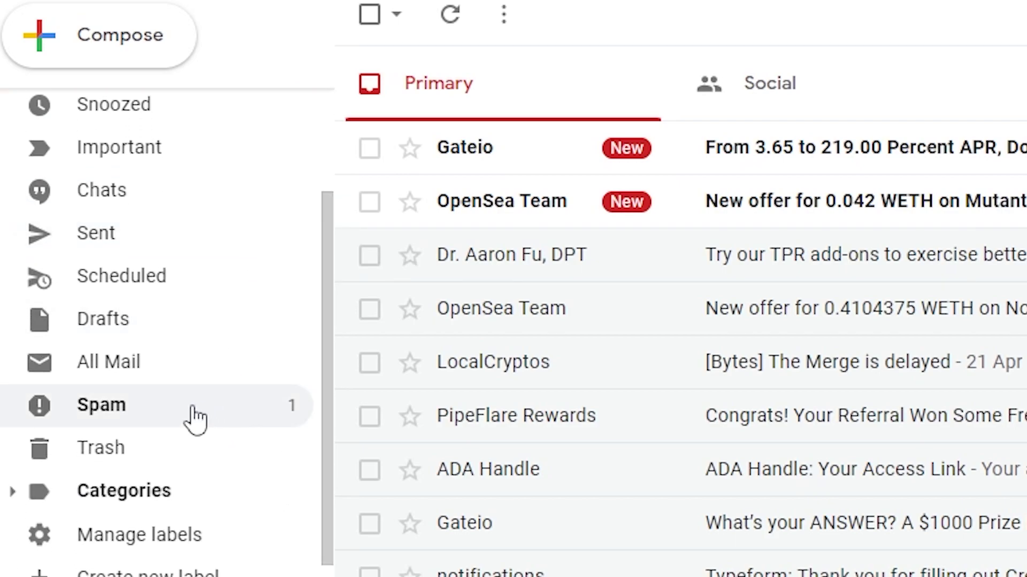
{"action": "left_click", "coordinate": [191, 410]}
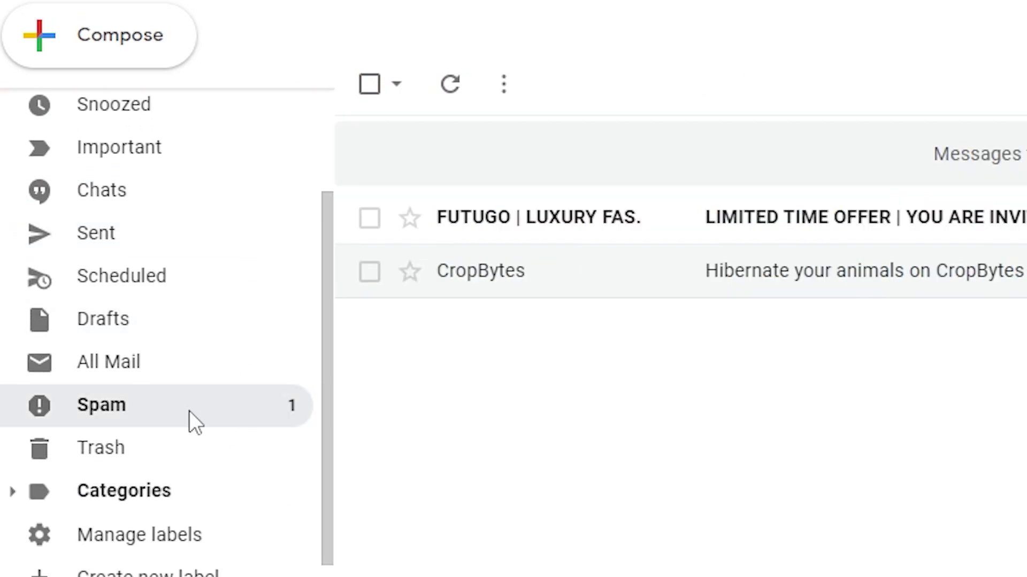
{"action": "left_click", "coordinate": [532, 219]}
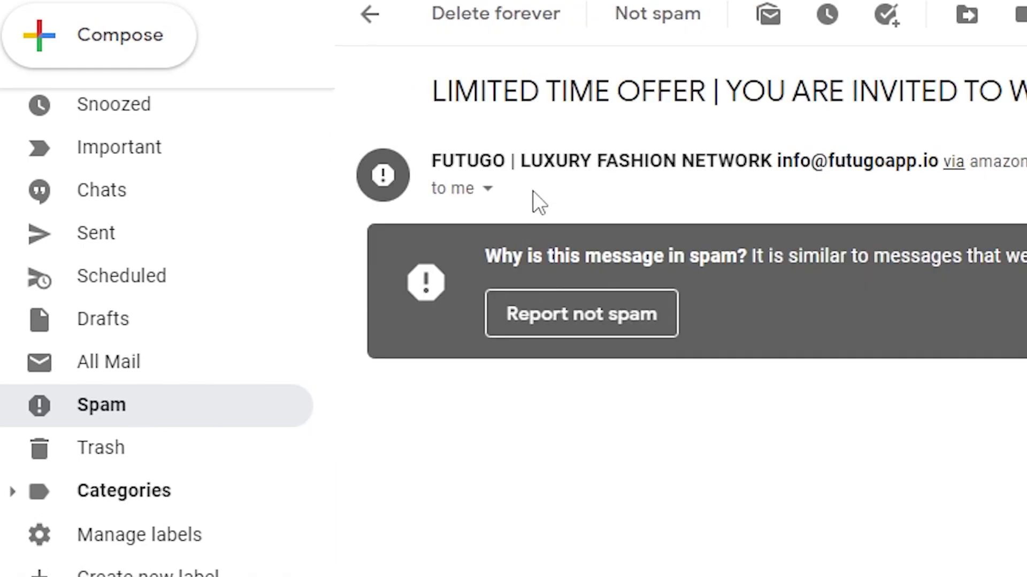
{"action": "left_click", "coordinate": [484, 15]}
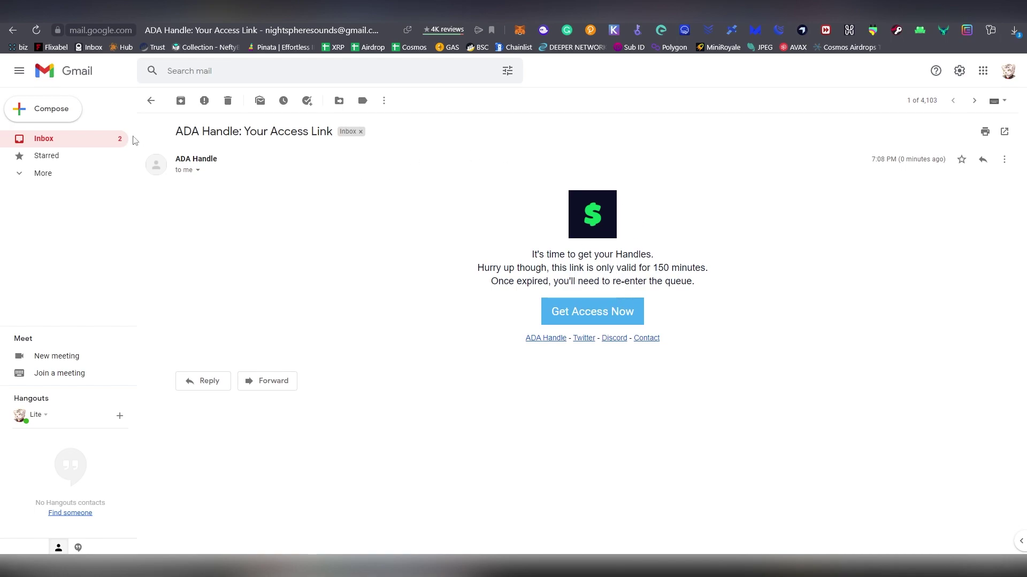
- Follow the access link in the ADA Handle e-mail, accept the Terms of Use and Refund Policy, and enter the minting portal
{"action": "left_click", "coordinate": [597, 316]}
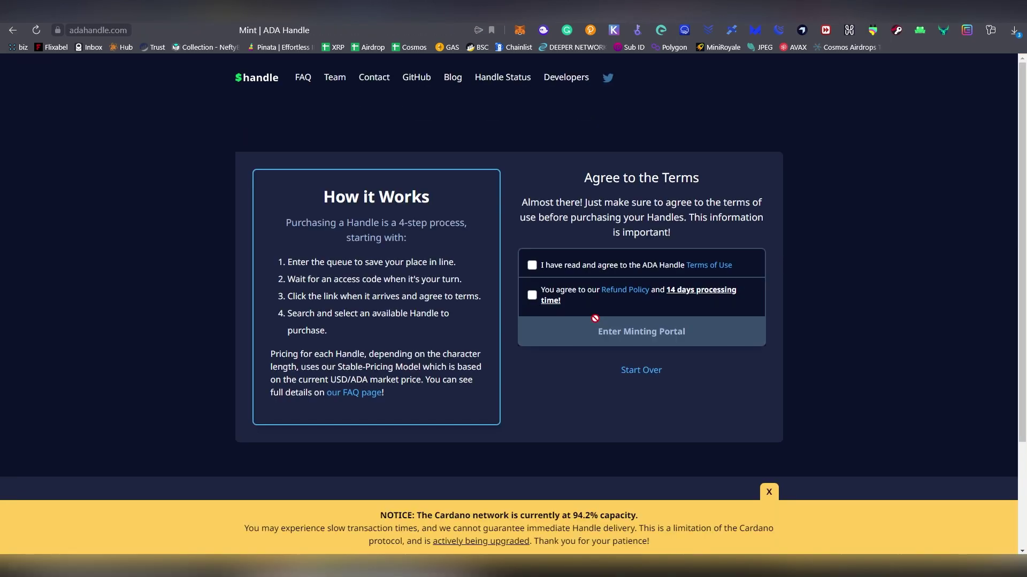
{"action": "left_click", "coordinate": [532, 266]}
{"action": "left_click", "coordinate": [532, 295]}
{"action": "left_click", "coordinate": [572, 338]}
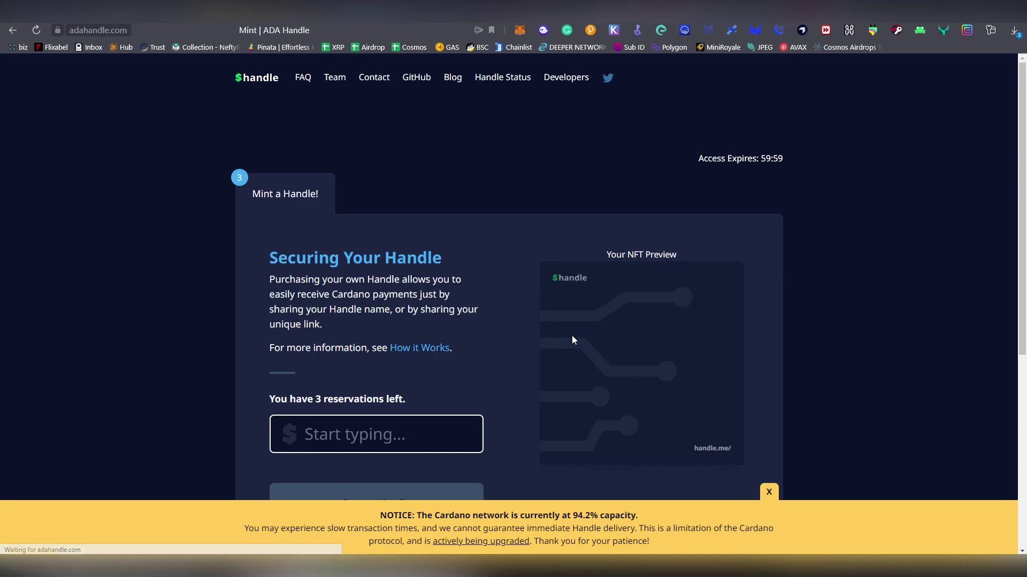
- Check whether the handle kamalaharris is available to reserve
{"action": "scroll", "coordinate": [508, 326], "scroll_direction": "down", "scroll_amount": 3}
{"action": "scroll", "coordinate": [515, 325], "scroll_direction": "up", "scroll_amount": 1}
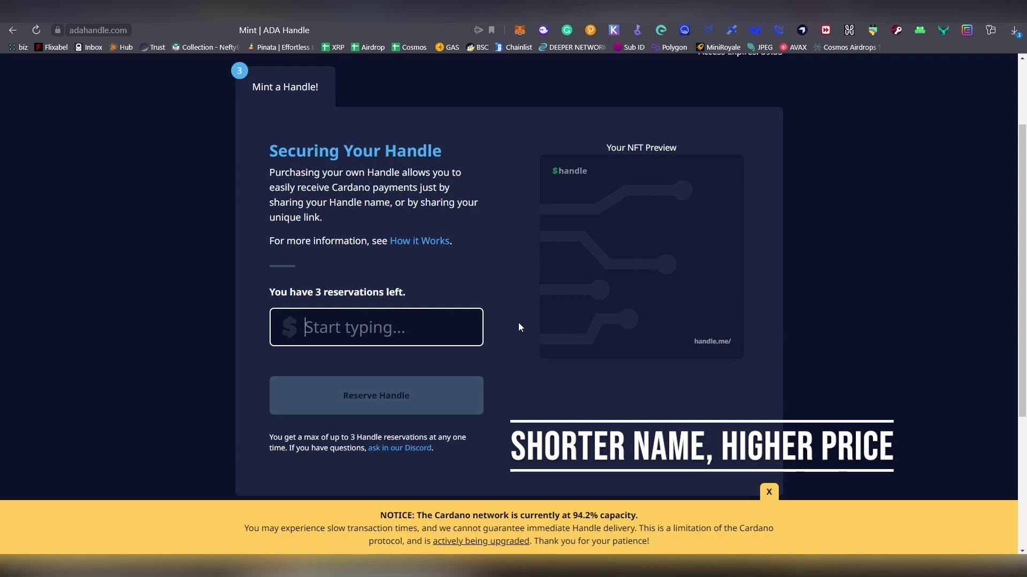
{"action": "type", "text": "kamalaharris"}
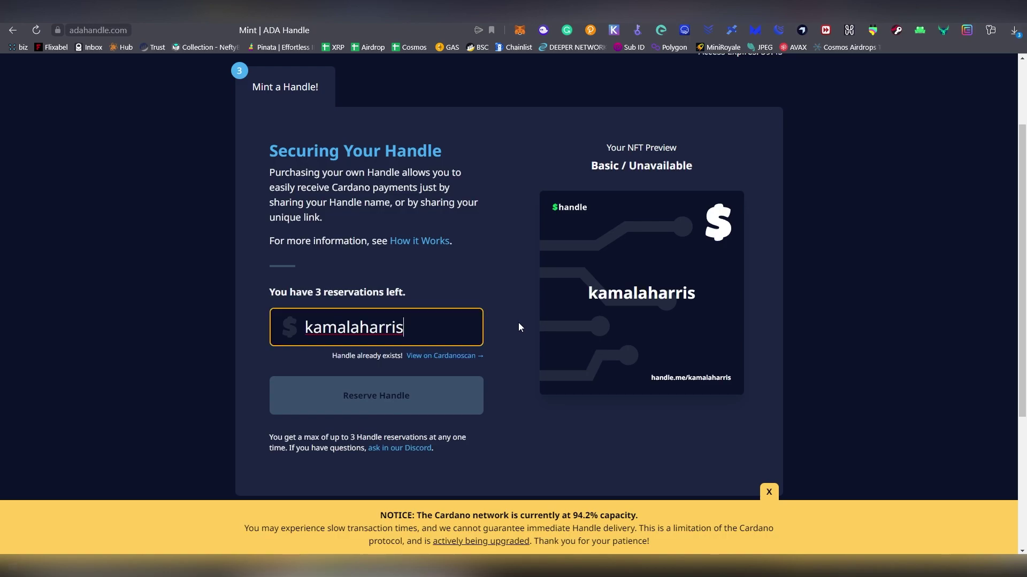
- Replace the handle name with trump to check its availability
{"action": "key", "text": "BackSpace"}
{"action": "key", "text": "BackSpace"}
{"action": "key", "text": "BackSpace"}
{"action": "key", "text": "BackSpace"}
{"action": "key", "text": "BackSpace"}
{"action": "key", "text": "BackSpace"}
{"action": "key", "text": "BackSpace"}
{"action": "key", "text": "BackSpace"}
{"action": "key", "text": "BackSpace"}
{"action": "key", "text": "BackSpace"}
{"action": "key", "text": "BackSpace"}
{"action": "key", "text": "BackSpace"}
{"action": "type", "text": "trump"}
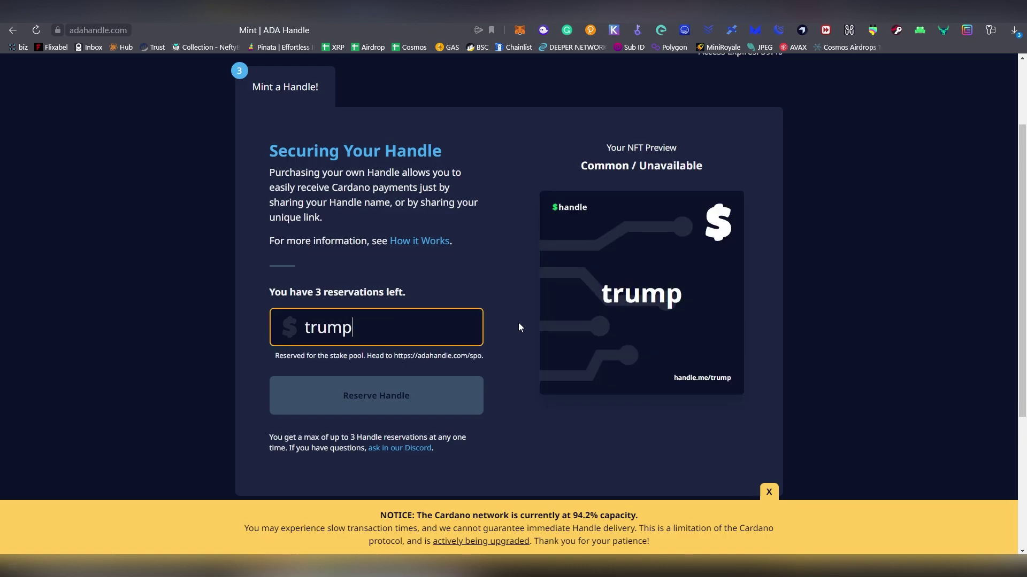
- Check the year variants trump2022 and trump2024 as handle names
{"action": "type", "text": "2022"}
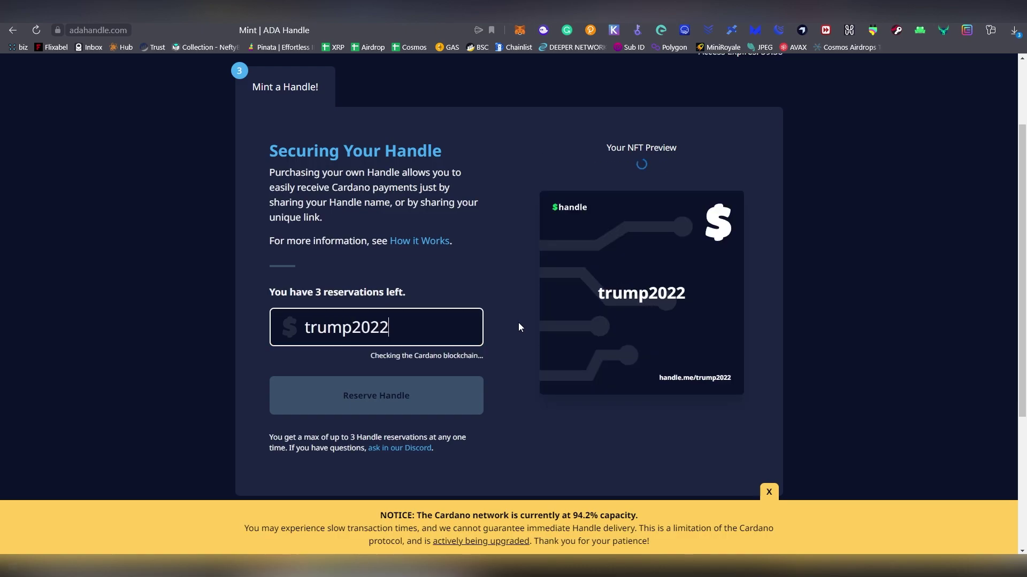
{"action": "key", "text": "BackSpace"}
{"action": "type", "text": "4"}
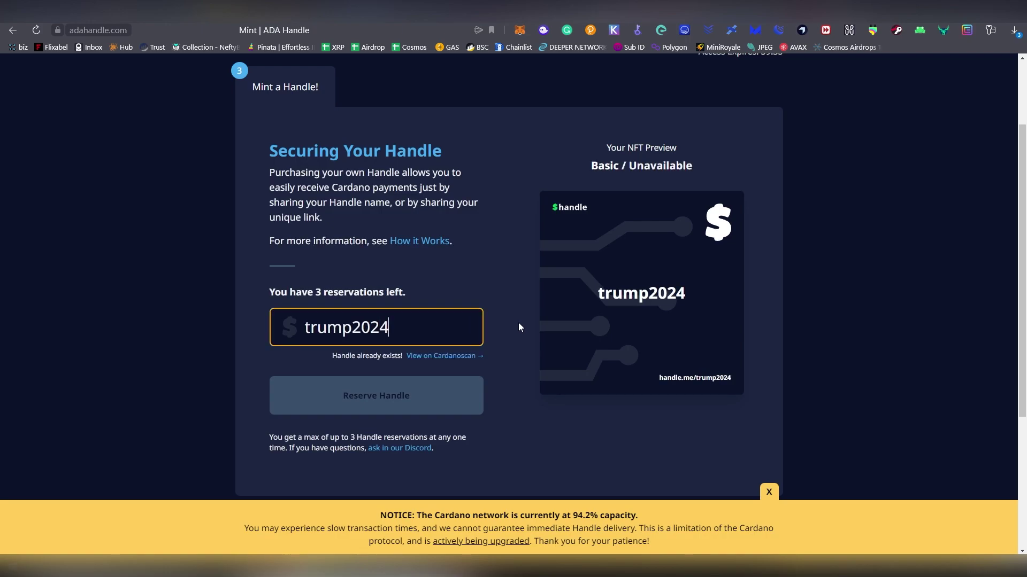
- Clear the handle name and check the availability of netflix
{"action": "key", "text": "BackSpace"}
{"action": "key", "text": "BackSpace"}
{"action": "key", "text": "BackSpace"}
{"action": "key", "text": "BackSpace"}
{"action": "key", "text": "BackSpace"}
{"action": "key", "text": "BackSpace"}
{"action": "key", "text": "BackSpace"}
{"action": "key", "text": "BackSpace"}
{"action": "key", "text": "BackSpace"}
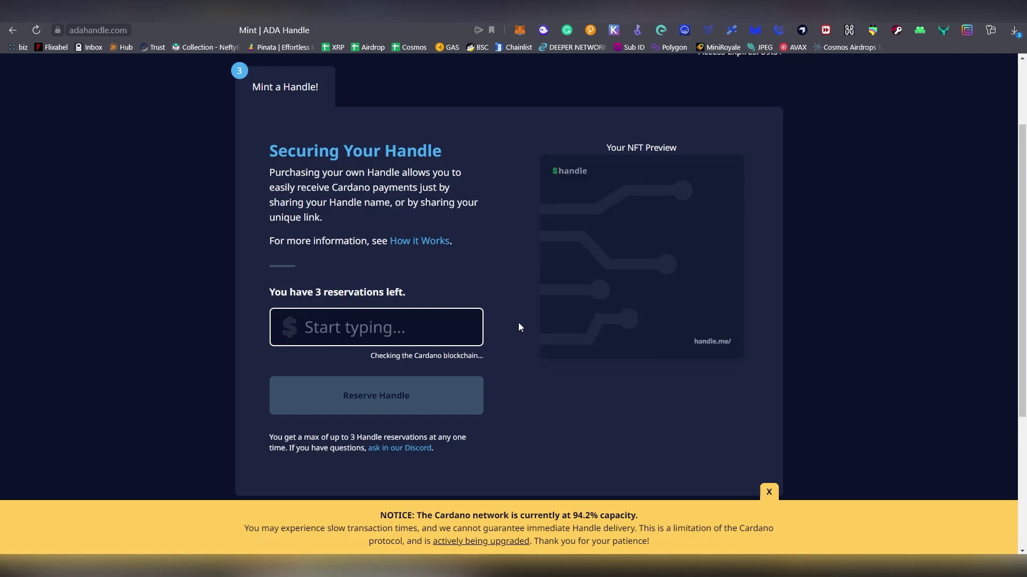
{"action": "type", "text": "netflix"}
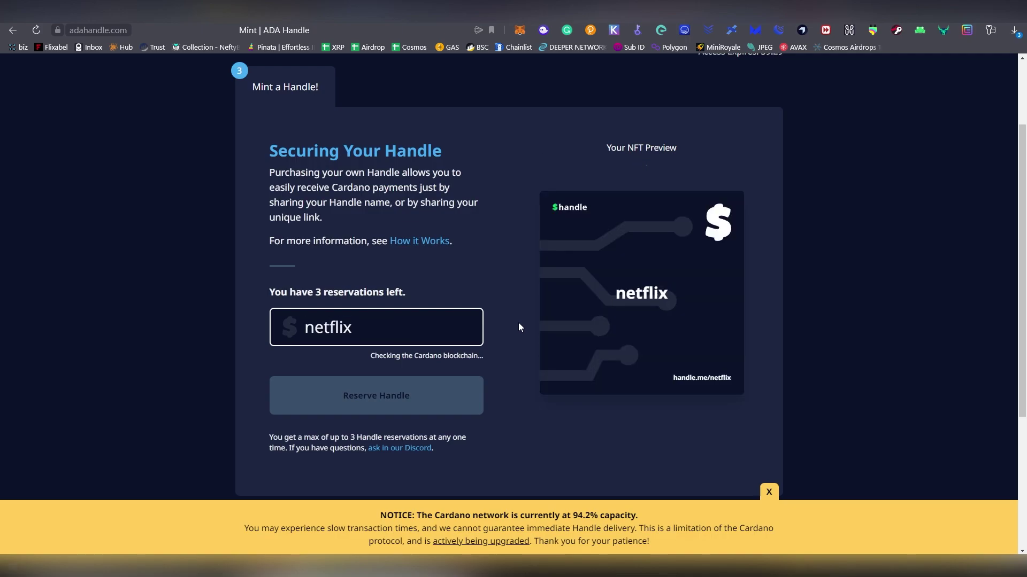
- Check the availability of the handle names africa and ethiopia
{"action": "key", "text": "ctrl+a"}
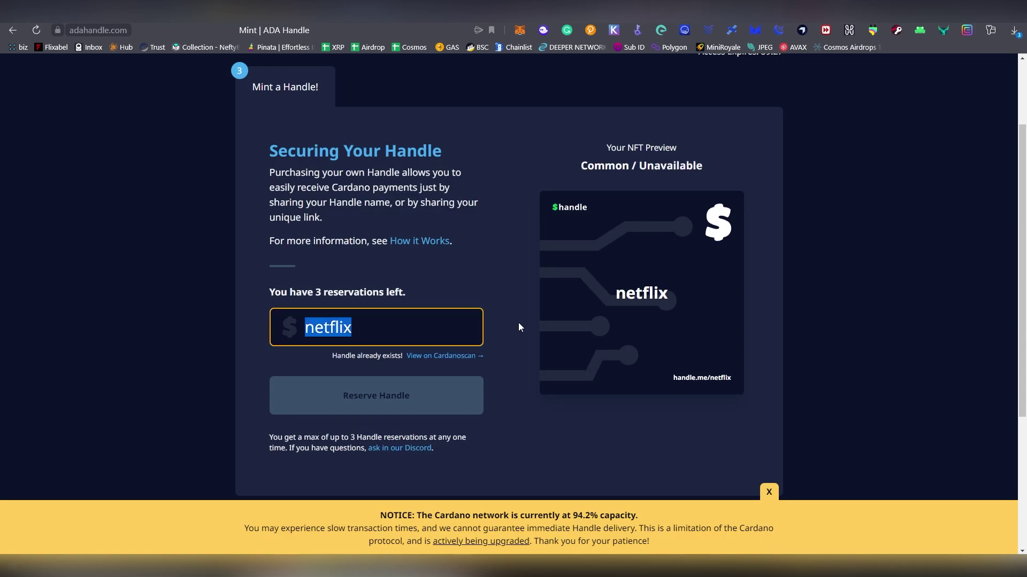
{"action": "type", "text": "africa"}
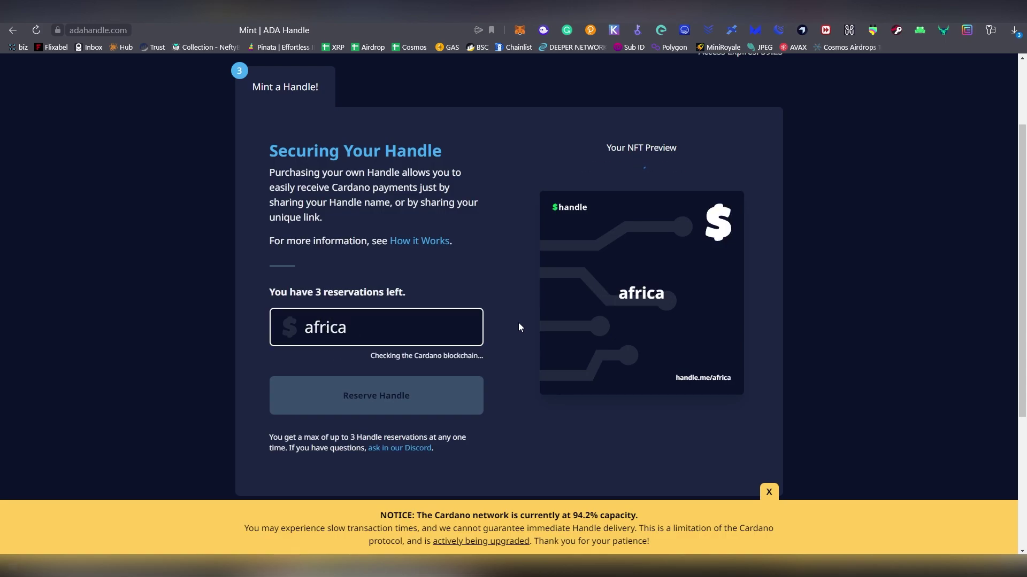
{"action": "key", "text": "ctrl+a"}
{"action": "type", "text": "et"}
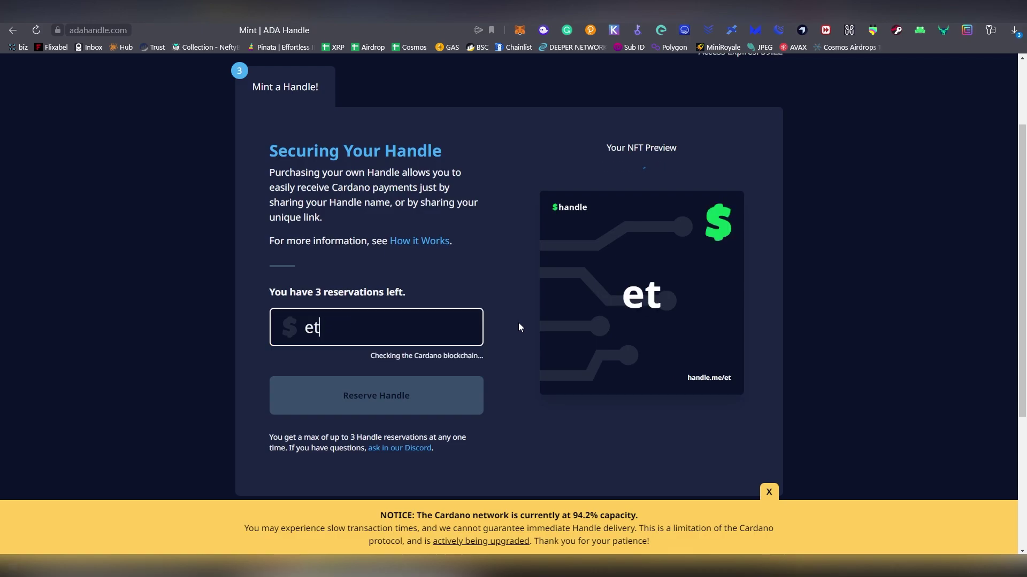
{"action": "type", "text": "hiopia"}
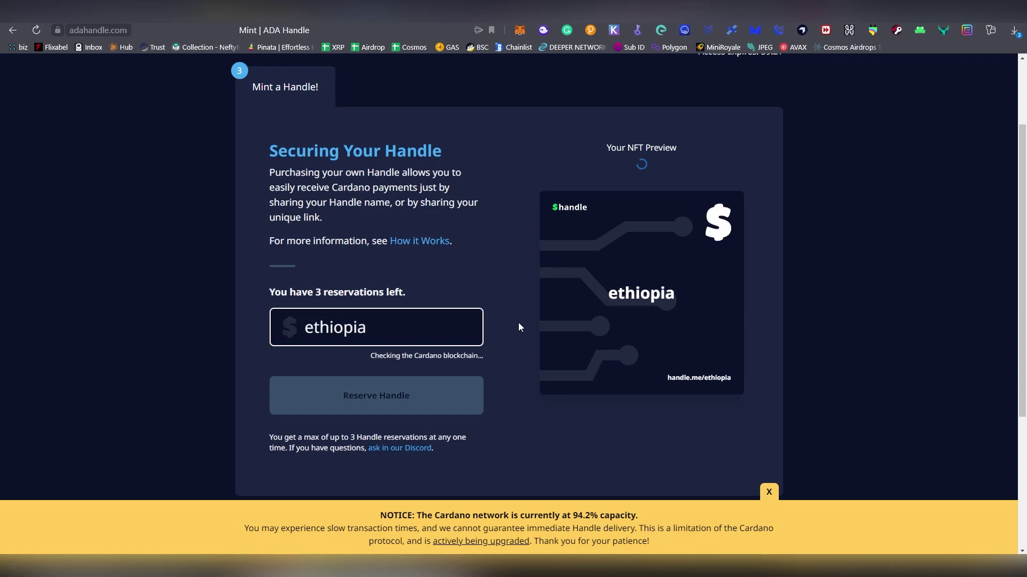
{"action": "key", "text": "ctrl+a"}
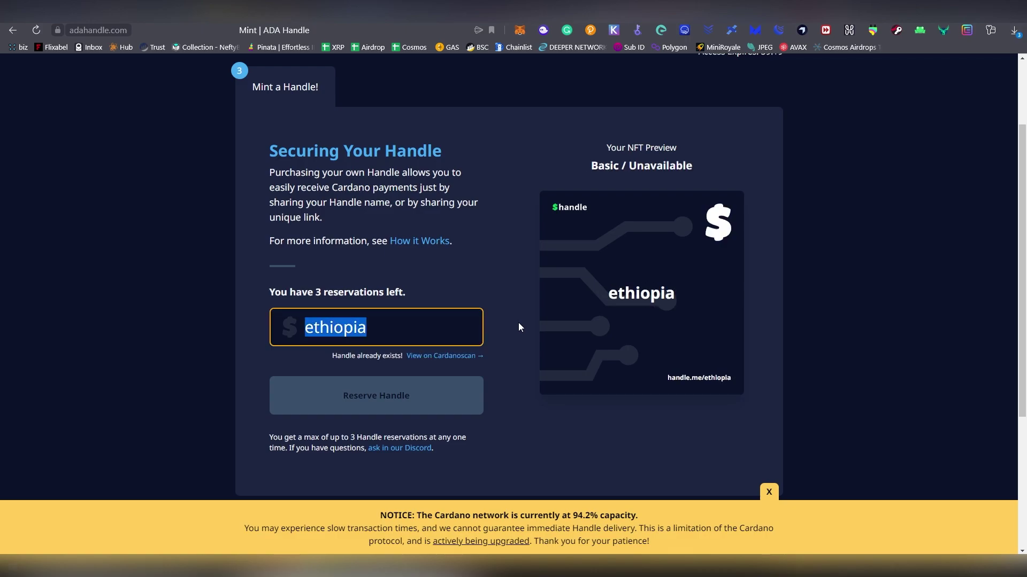
- Replace the handle name with rennie and reserve that handle
{"action": "key", "text": "BackSpace"}
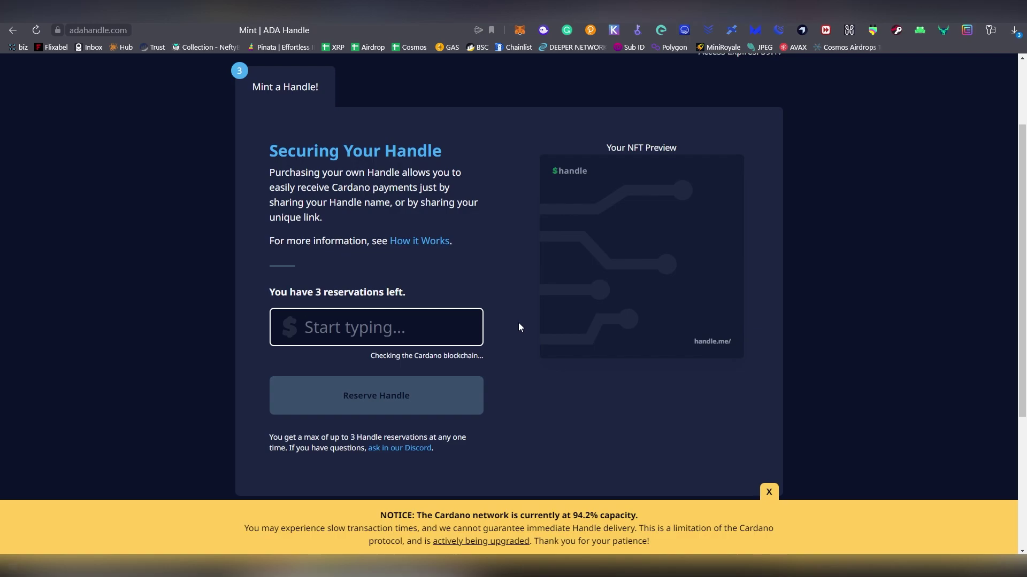
{"action": "type", "text": "rennie"}
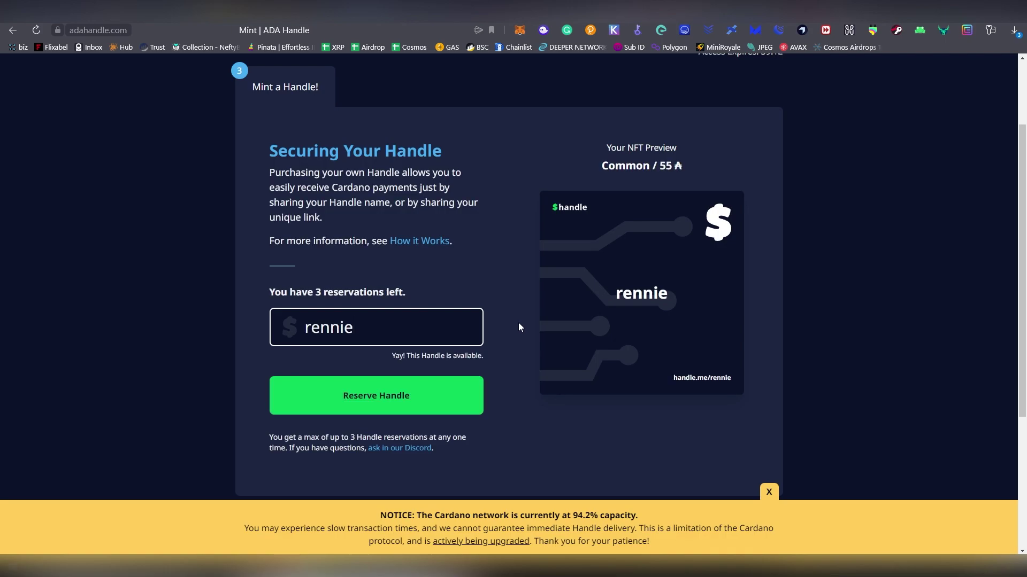
{"action": "left_click", "coordinate": [439, 409]}
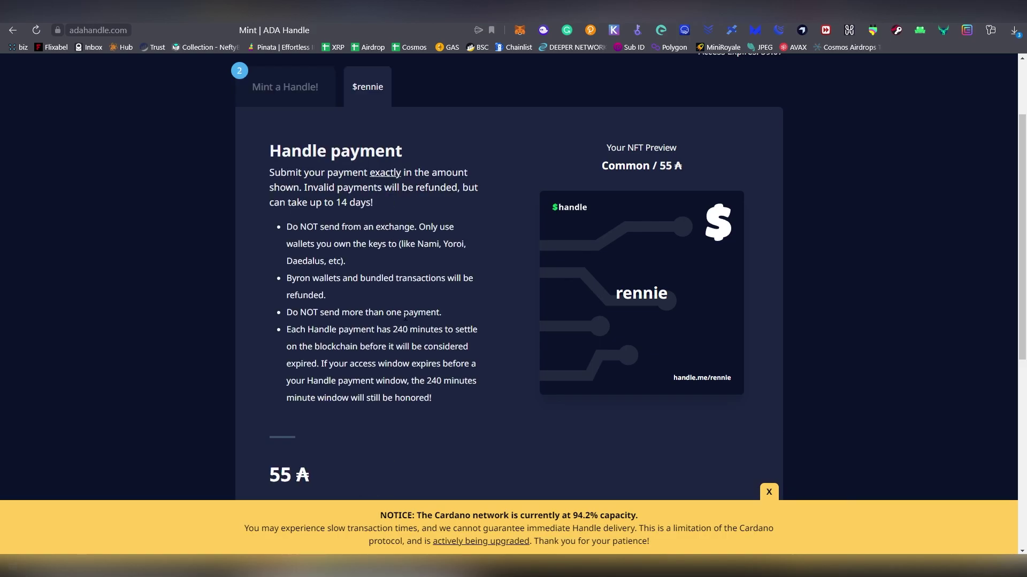
- Review the payment instructions, the price and the payment address for the reserved rennie handle
{"action": "scroll", "coordinate": [417, 371], "scroll_direction": "down", "scroll_amount": 1}
{"action": "scroll", "coordinate": [407, 380], "scroll_direction": "down", "scroll_amount": 1}
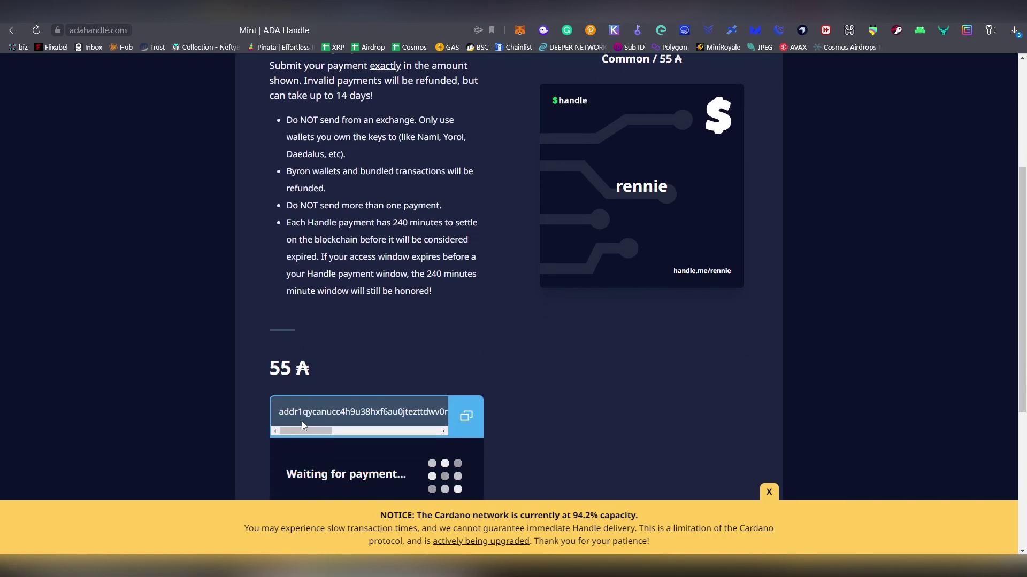
{"action": "left_click_drag", "start_coordinate": [316, 431], "coordinate": [395, 430]}
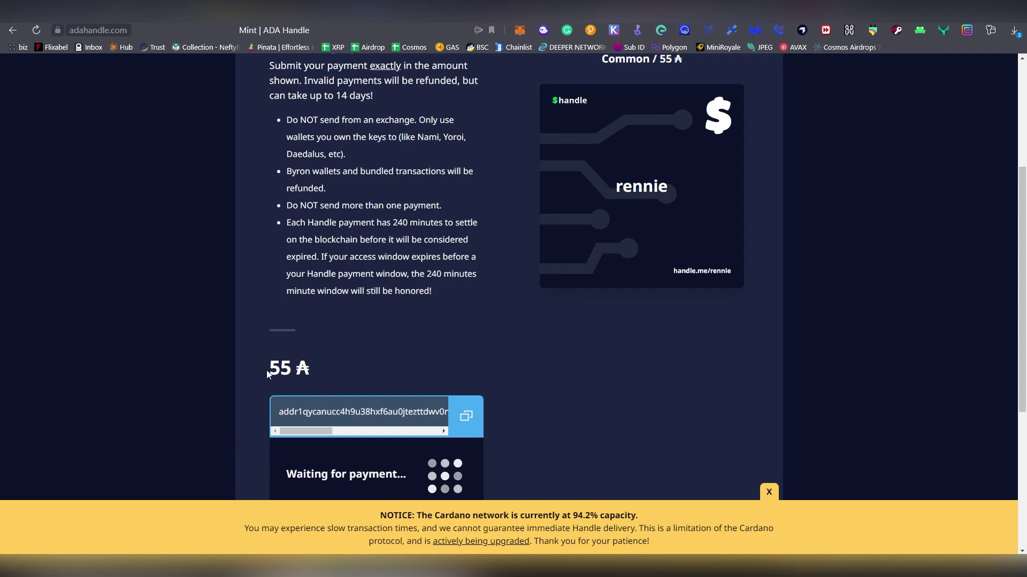
{"action": "scroll", "coordinate": [333, 361], "scroll_direction": "up", "scroll_amount": 2}
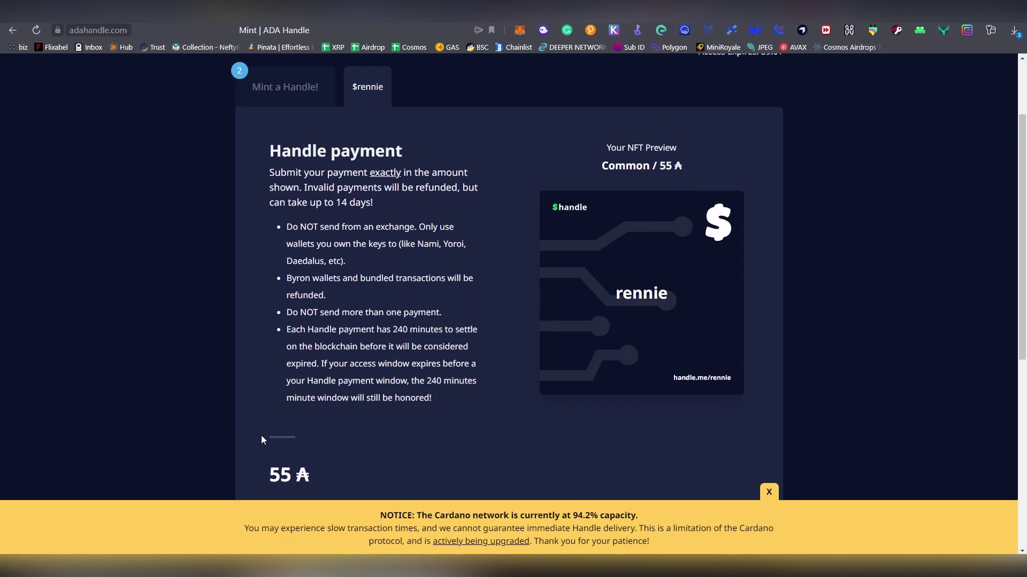
{"action": "scroll", "coordinate": [331, 456], "scroll_direction": "down", "scroll_amount": 1}
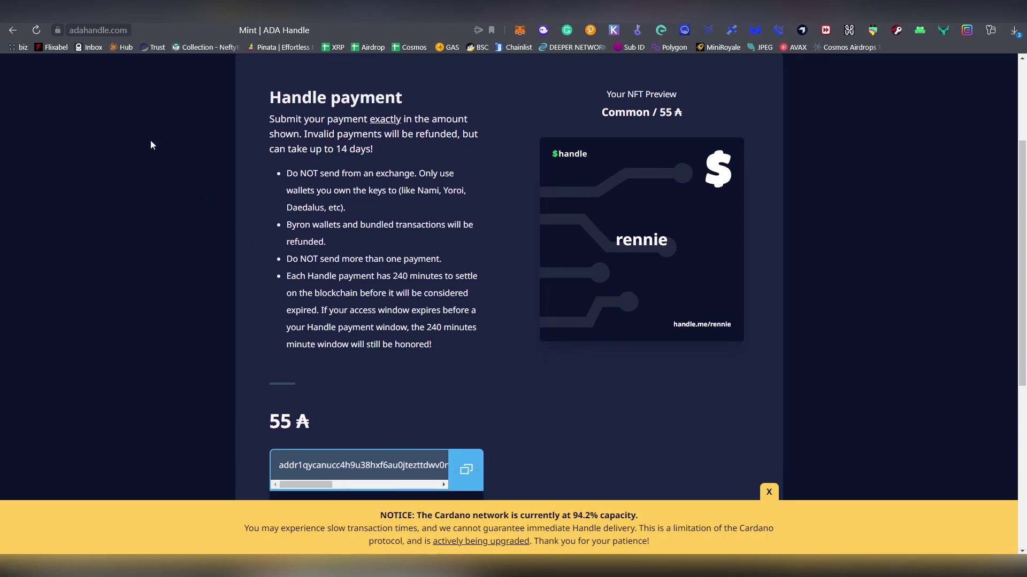
{"action": "scroll", "coordinate": [158, 148], "scroll_direction": "up", "scroll_amount": 2}
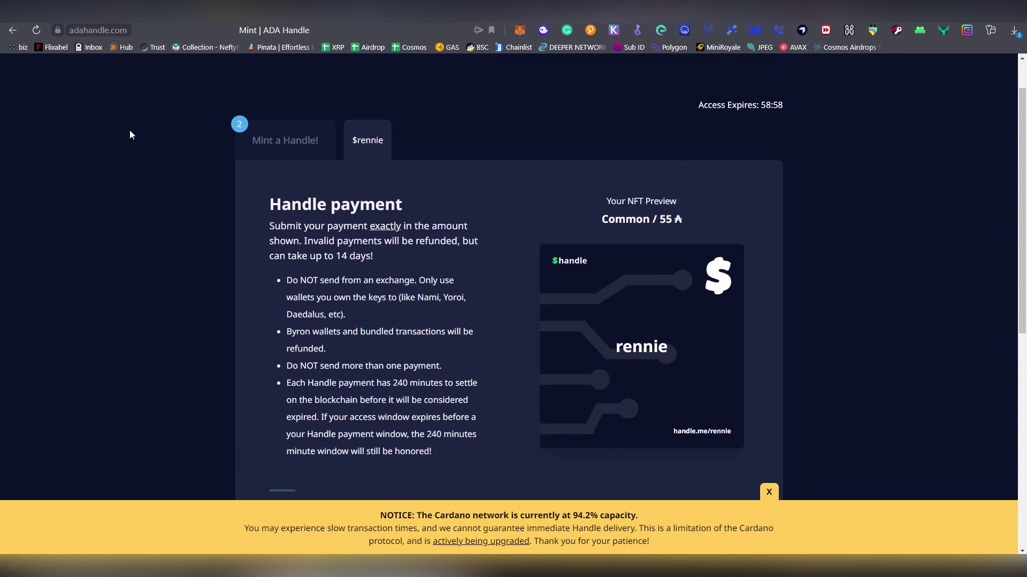
- Return to minting and reserve a second handle named ligerwoods
{"action": "left_click", "coordinate": [291, 161]}
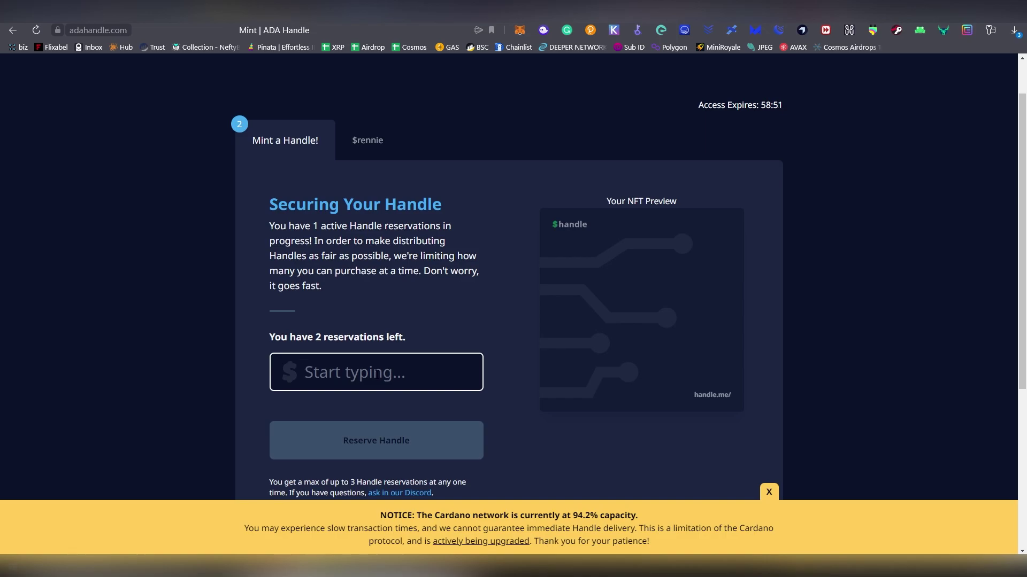
{"action": "type", "text": "ligerwoods"}
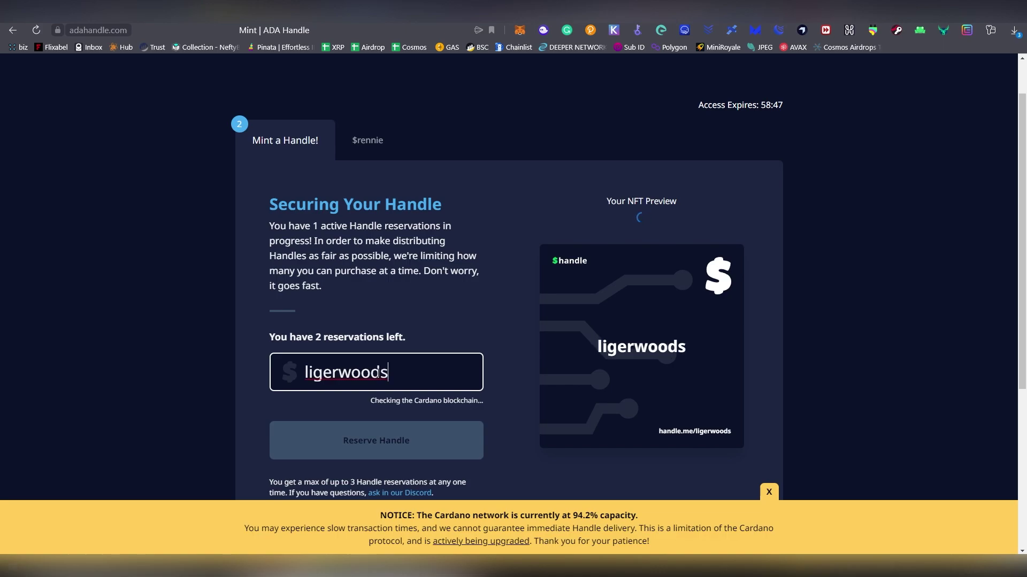
{"action": "left_click", "coordinate": [424, 434]}
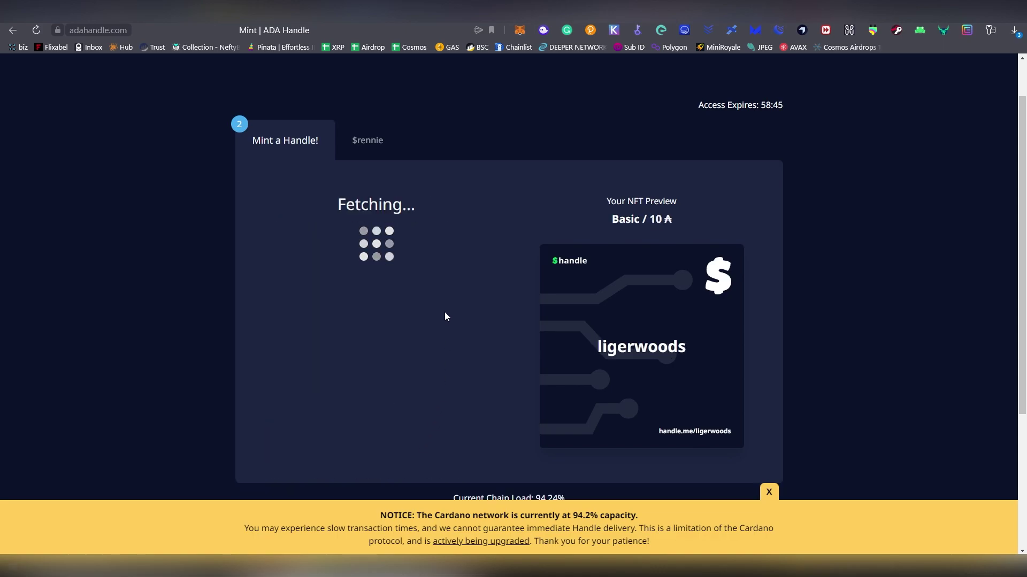
{"action": "scroll", "coordinate": [445, 313], "scroll_direction": "down", "scroll_amount": 1}
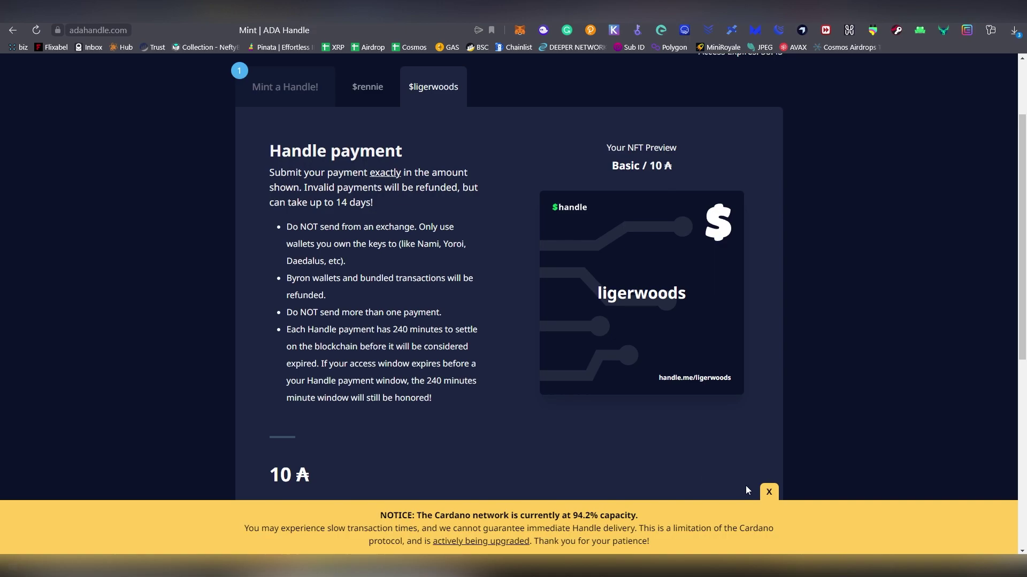
{"action": "left_click", "coordinate": [769, 492]}
{"action": "scroll", "coordinate": [300, 400], "scroll_direction": "down", "scroll_amount": 2}
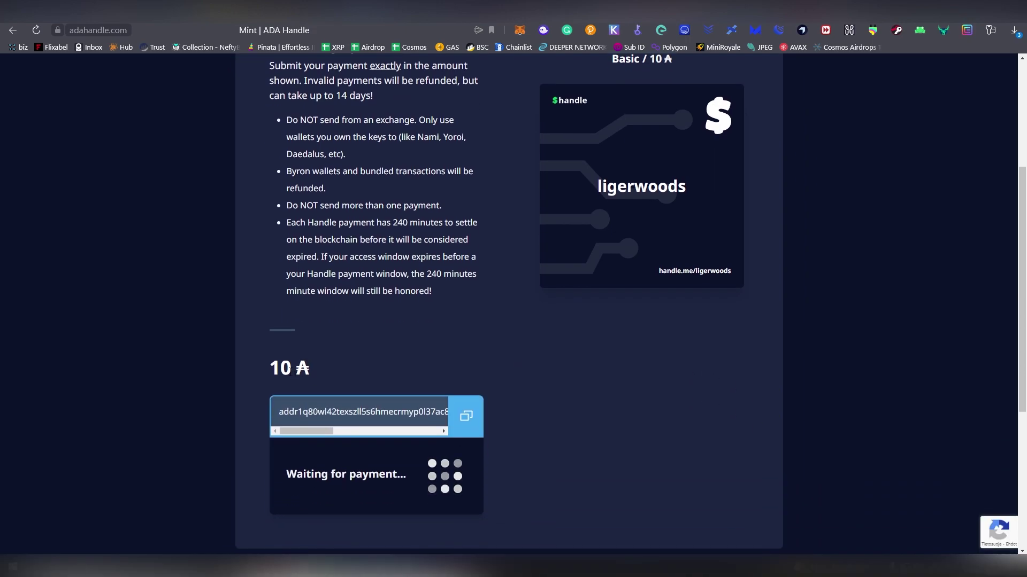
{"action": "left_click_drag", "start_coordinate": [270, 368], "coordinate": [318, 367]}
{"action": "left_click", "coordinate": [319, 367]}
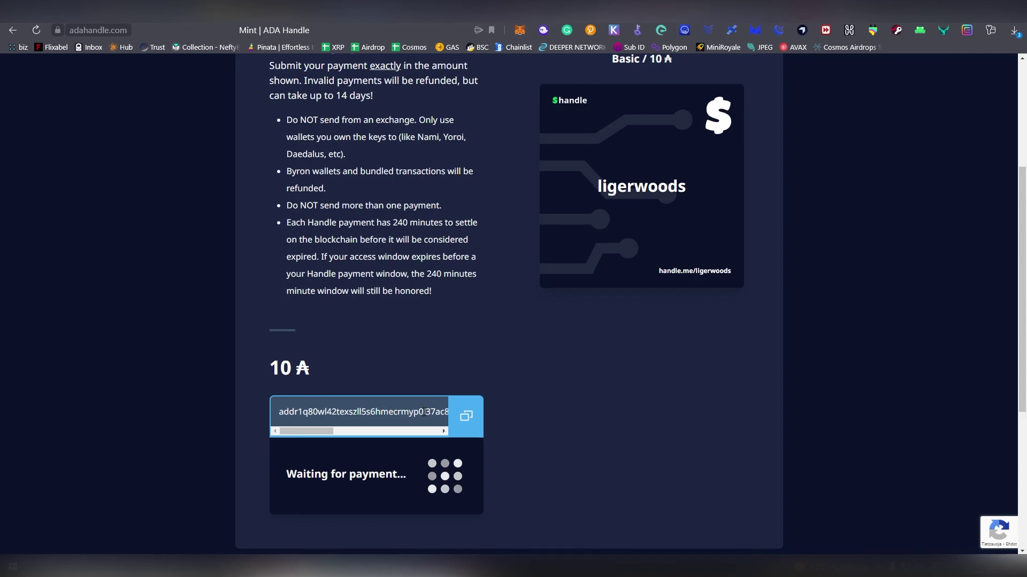
{"action": "left_click", "coordinate": [473, 422]}
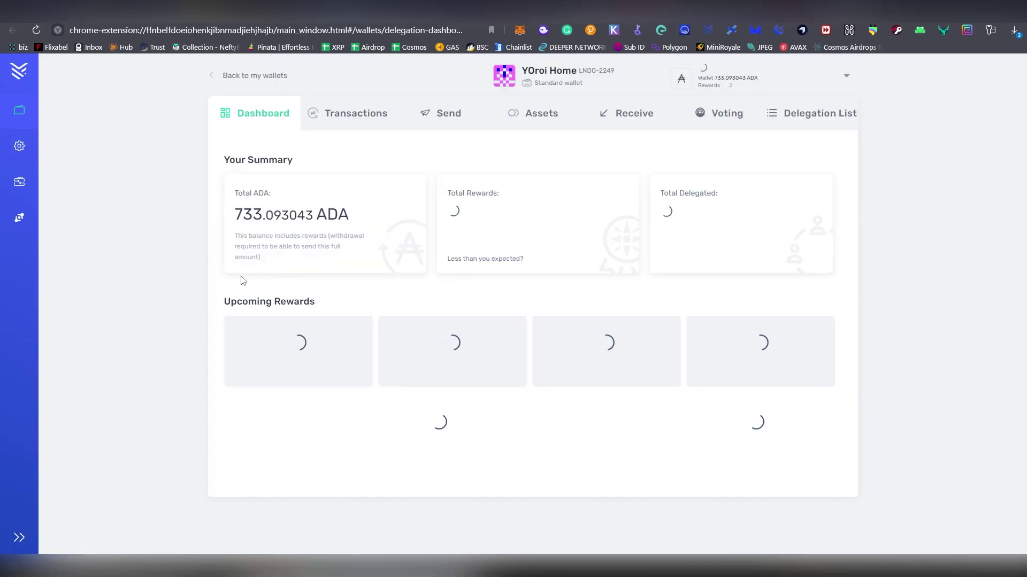
- Prepare a 10 ADA transfer in the Yoroi wallet with the copied payment address as the receiver
{"action": "left_click", "coordinate": [428, 126]}
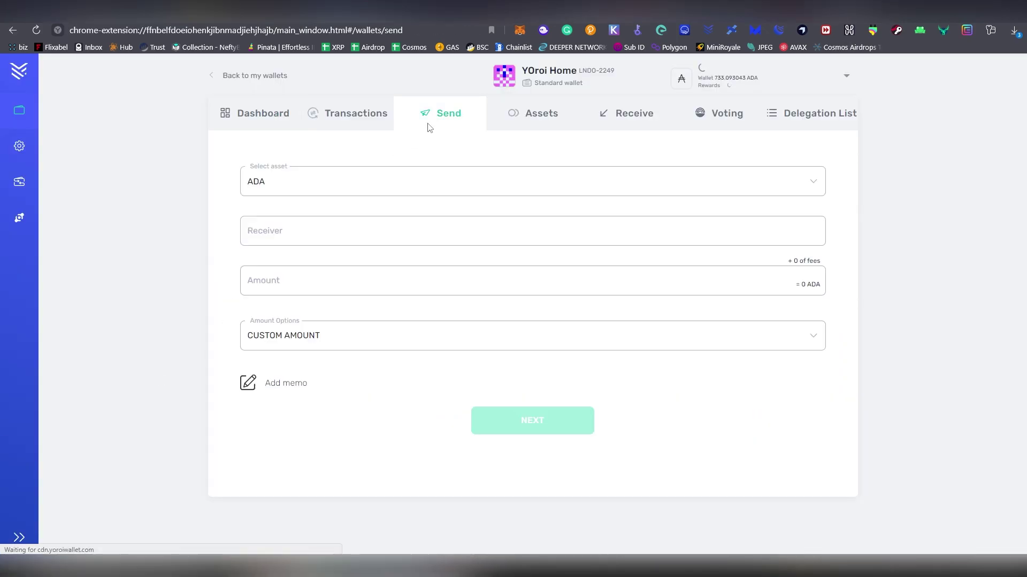
{"action": "left_click", "coordinate": [383, 233]}
{"action": "key", "text": "ctrl+v"}
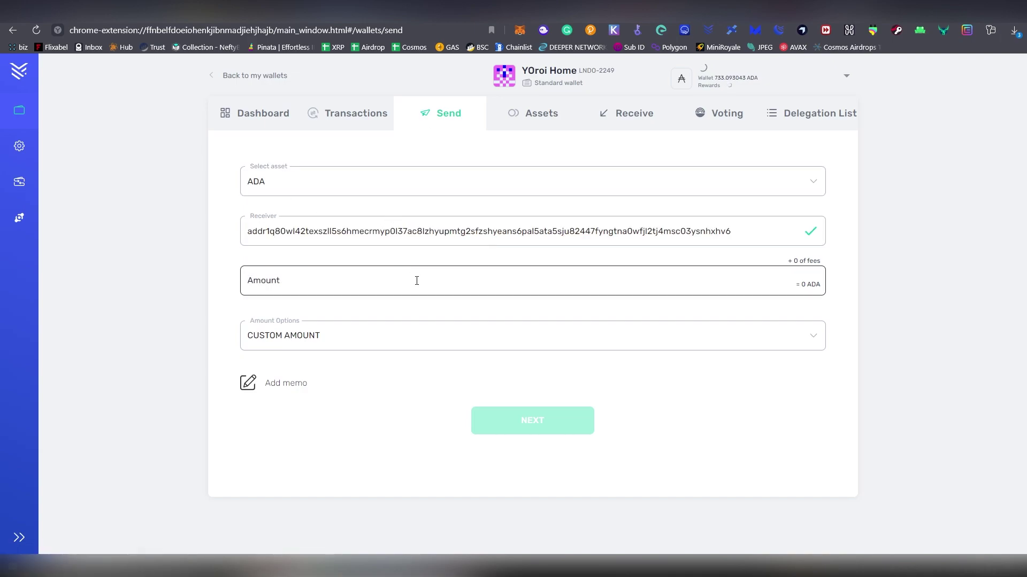
{"action": "left_click", "coordinate": [416, 281]}
{"action": "type", "text": "10"}
{"action": "left_click", "coordinate": [335, 454]}
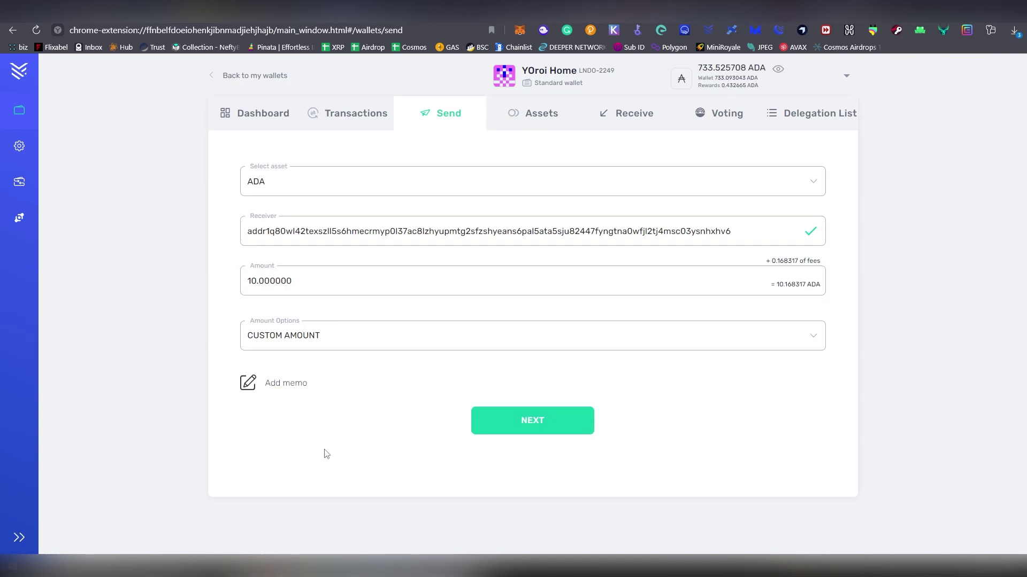
- Proceed to the transaction confirmation, enter the wallet's spending password and send the payment
{"action": "left_click", "coordinate": [498, 431]}
{"action": "left_click", "coordinate": [483, 343]}
{"action": "type", "text": "••••••••••"}
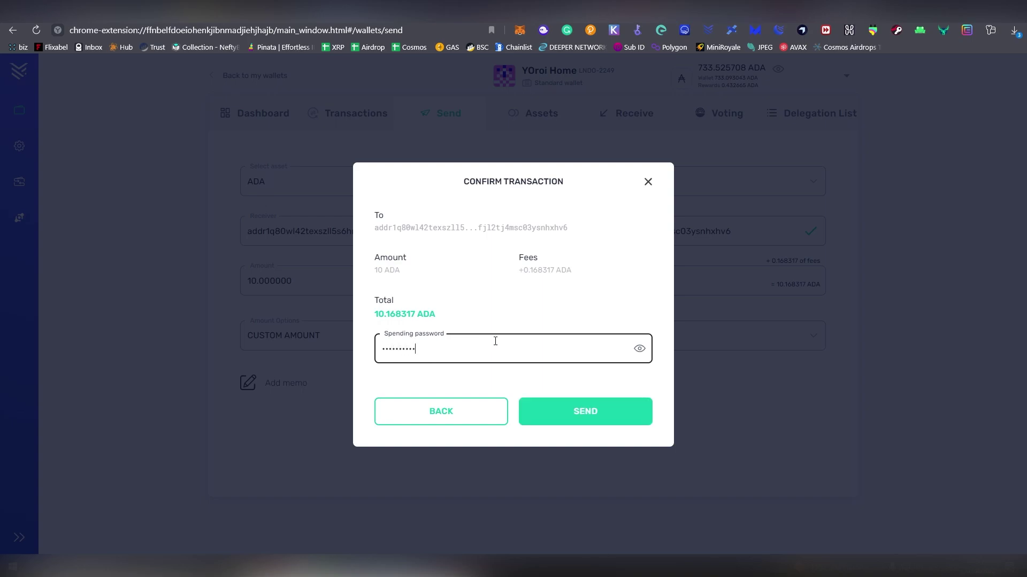
{"action": "left_click", "coordinate": [560, 429]}
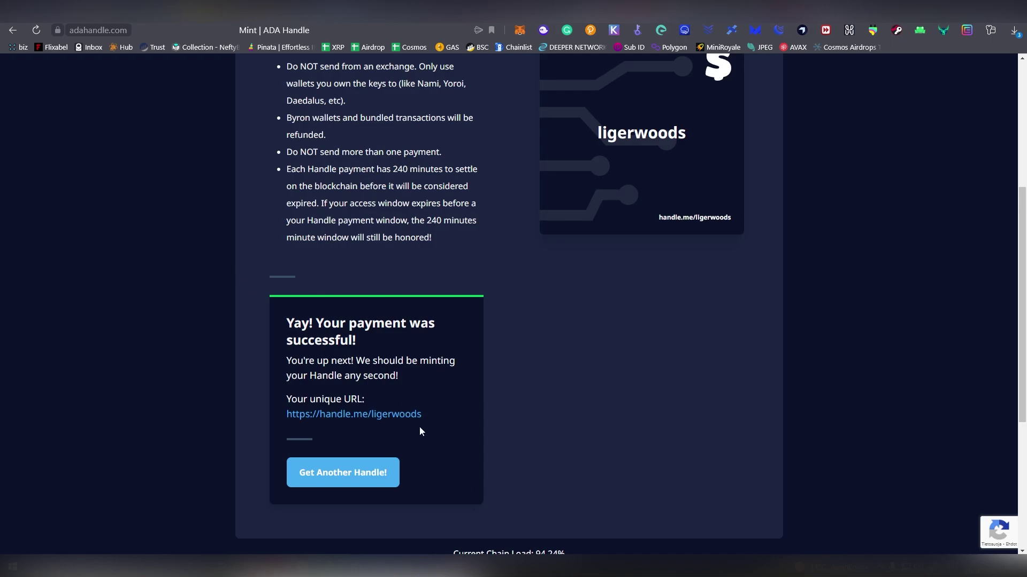
{"action": "left_click_drag", "start_coordinate": [290, 322], "coordinate": [397, 342]}
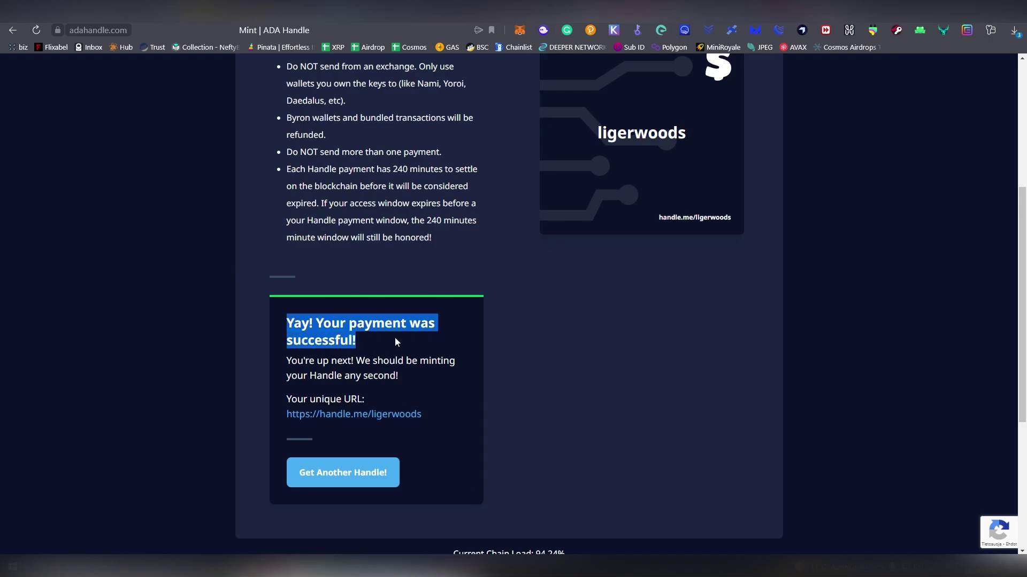
{"action": "left_click", "coordinate": [368, 429]}
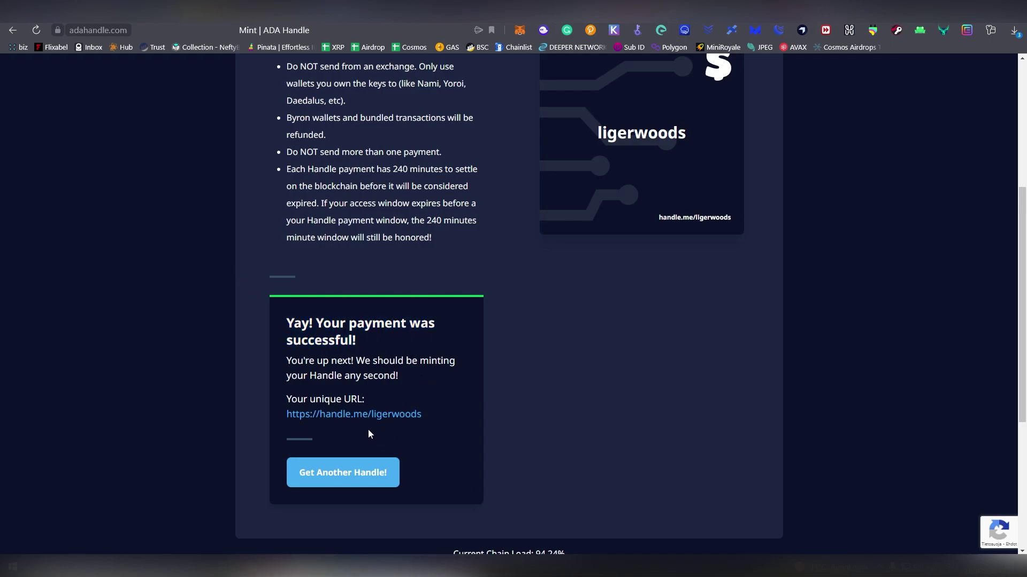
{"action": "left_click", "coordinate": [396, 418]}
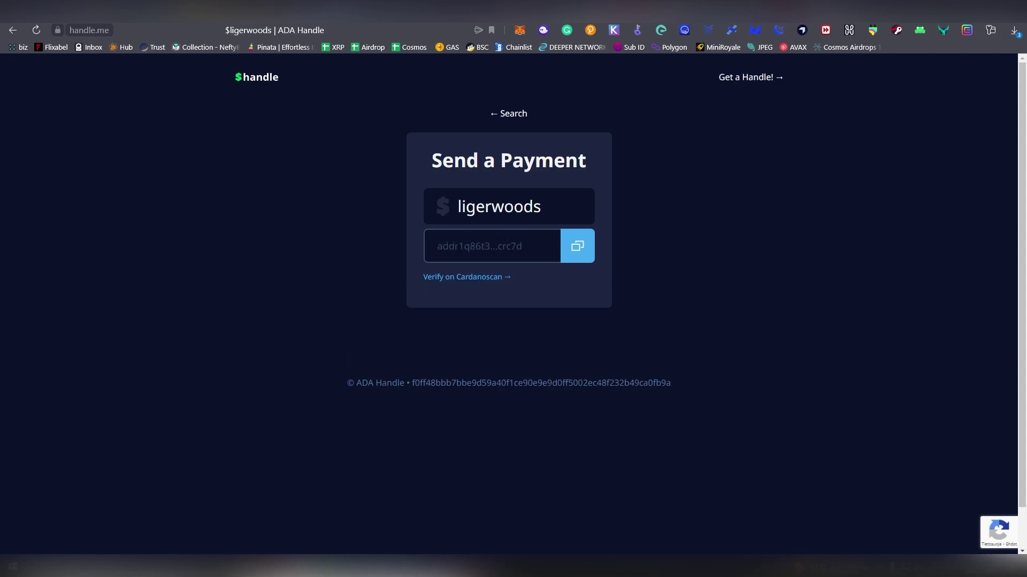
{"action": "left_click_drag", "start_coordinate": [542, 208], "coordinate": [463, 206]}
{"action": "left_click", "coordinate": [557, 208]}
{"action": "left_click", "coordinate": [537, 245]}
- Switch to CNFT.IO, reload the site and open the $ligerwoods asset from the profile's inventory
{"action": "left_click", "coordinate": [812, 11]}
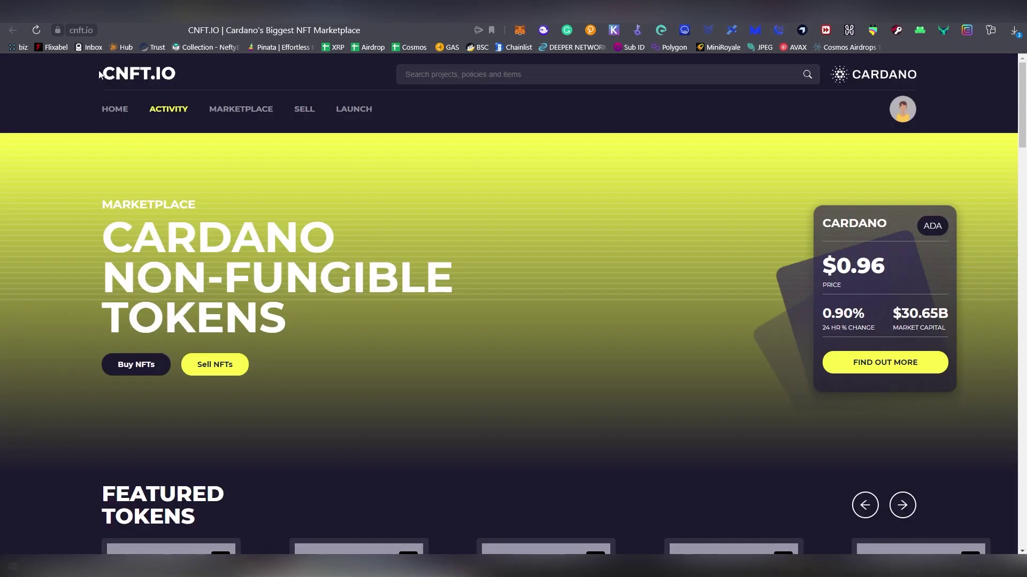
{"action": "left_click", "coordinate": [37, 30]}
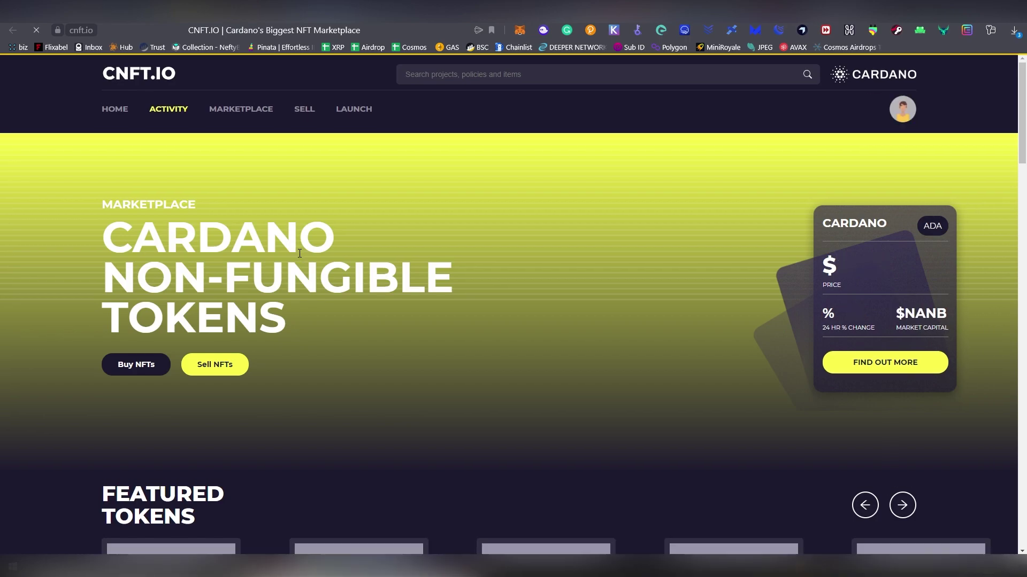
{"action": "left_click", "coordinate": [305, 110]}
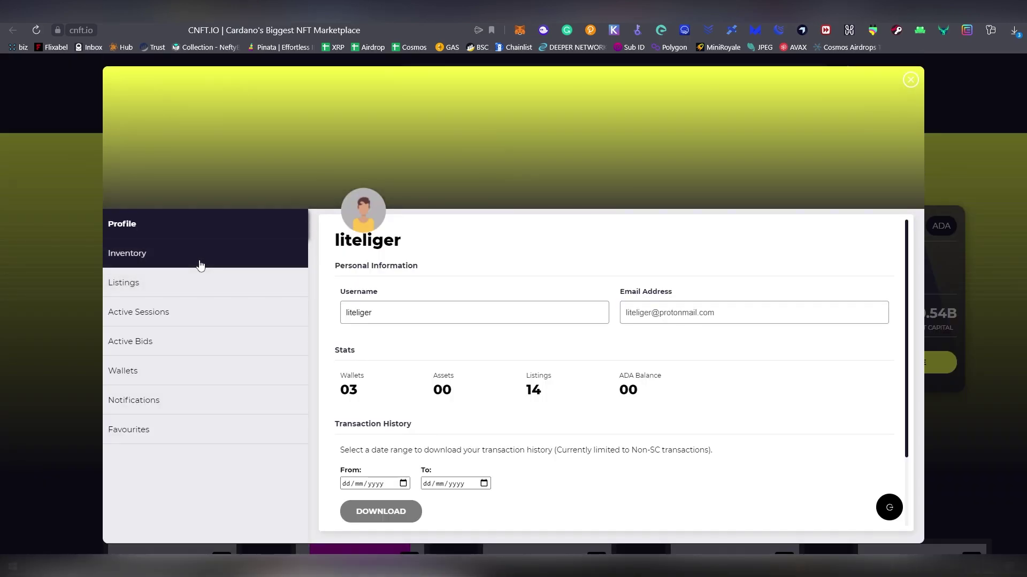
{"action": "left_click", "coordinate": [203, 262]}
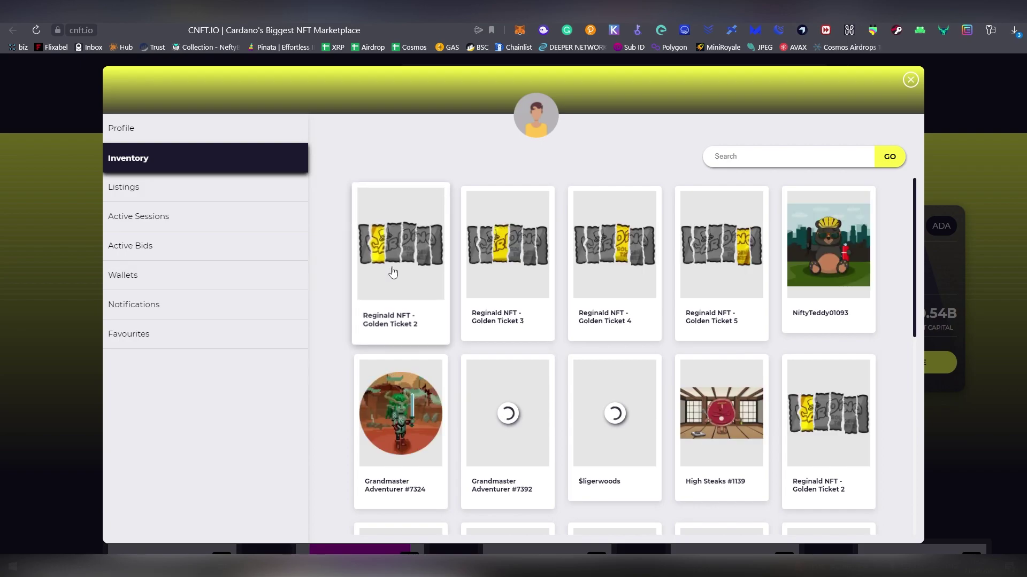
{"action": "scroll", "coordinate": [394, 270], "scroll_direction": "down", "scroll_amount": 2}
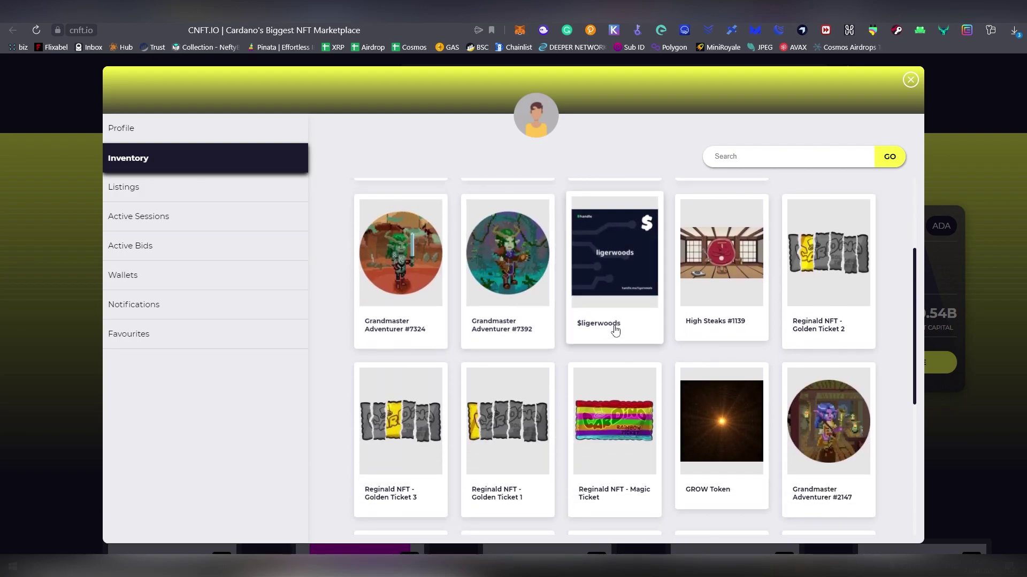
{"action": "left_click", "coordinate": [614, 328]}
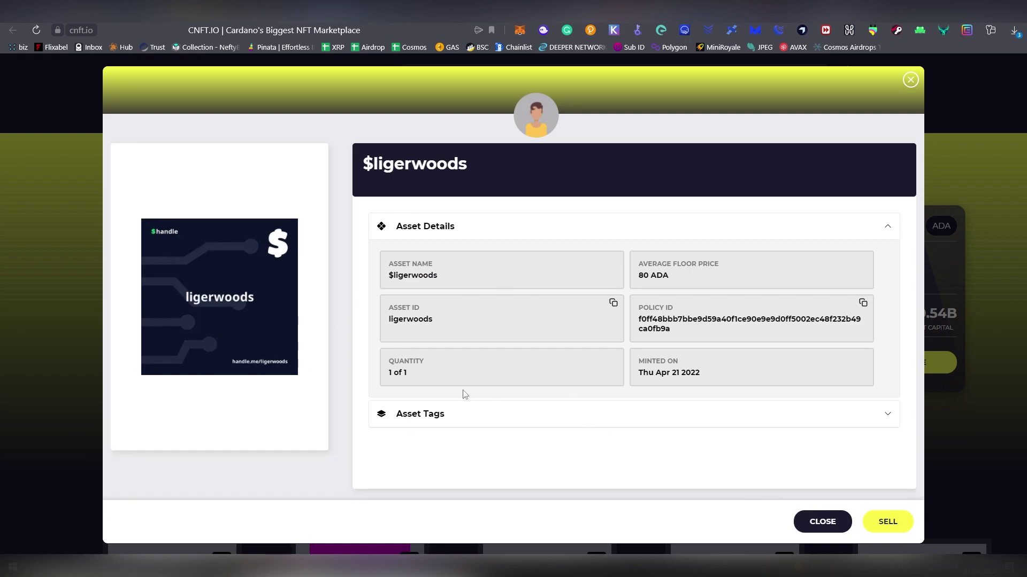
- Expand and review the asset tags of $ligerwoods, then close the asset details and the profile
{"action": "left_click", "coordinate": [578, 425]}
{"action": "scroll", "coordinate": [620, 418], "scroll_direction": "down", "scroll_amount": 1}
{"action": "scroll", "coordinate": [626, 420], "scroll_direction": "up", "scroll_amount": 1}
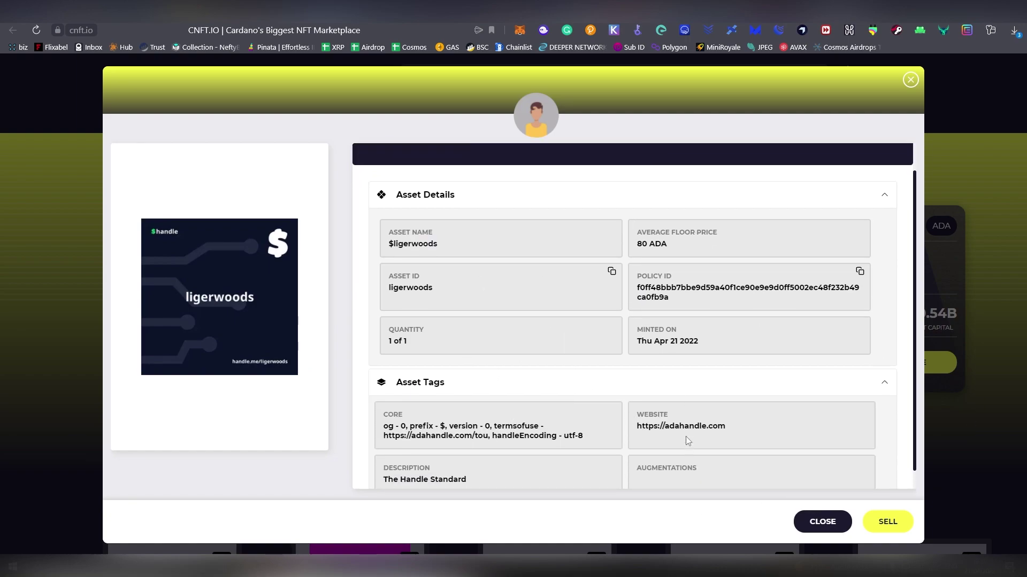
{"action": "scroll", "coordinate": [626, 419], "scroll_direction": "down", "scroll_amount": 1}
{"action": "left_click", "coordinate": [811, 523]}
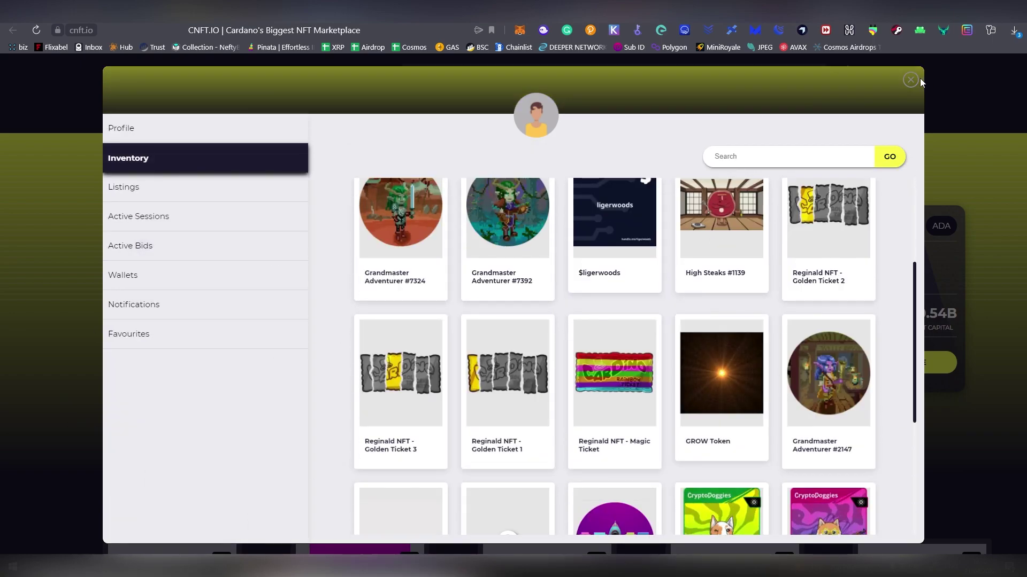
{"action": "left_click", "coordinate": [904, 83]}
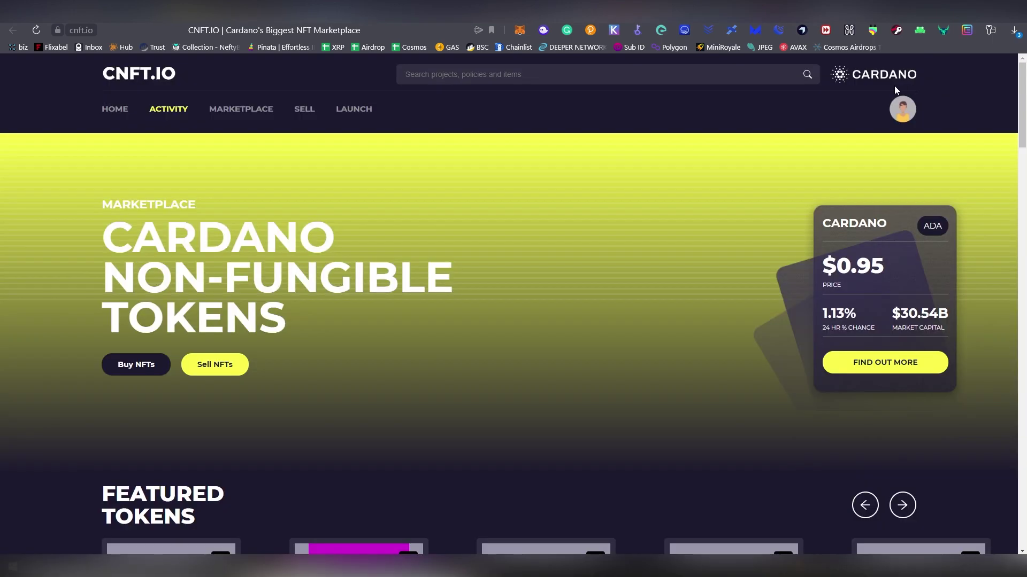
- Open the CNFT.IO marketplace, check its sorting options and search it for adahandle
{"action": "double_click", "coordinate": [240, 110]}
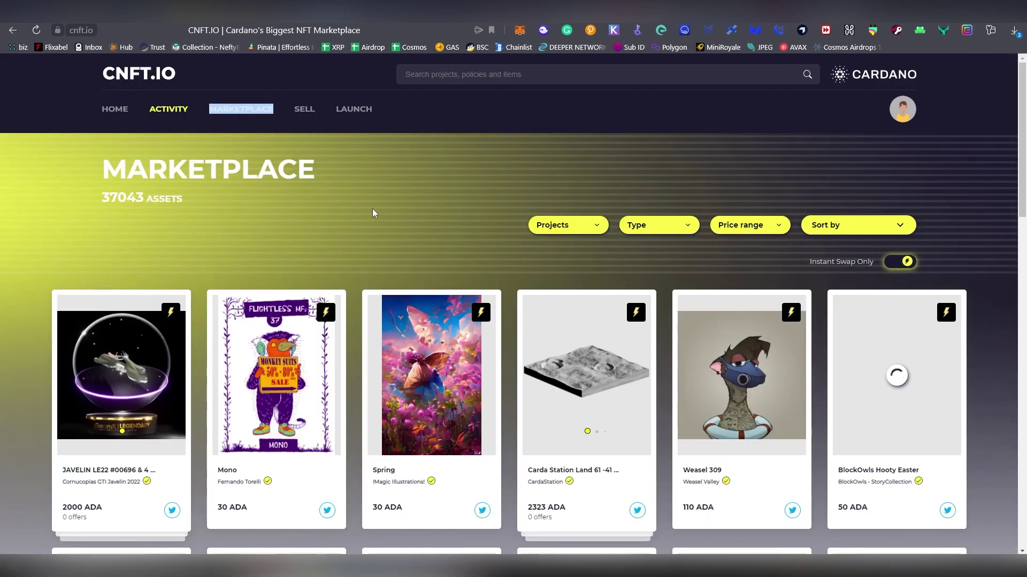
{"action": "left_click", "coordinate": [852, 230]}
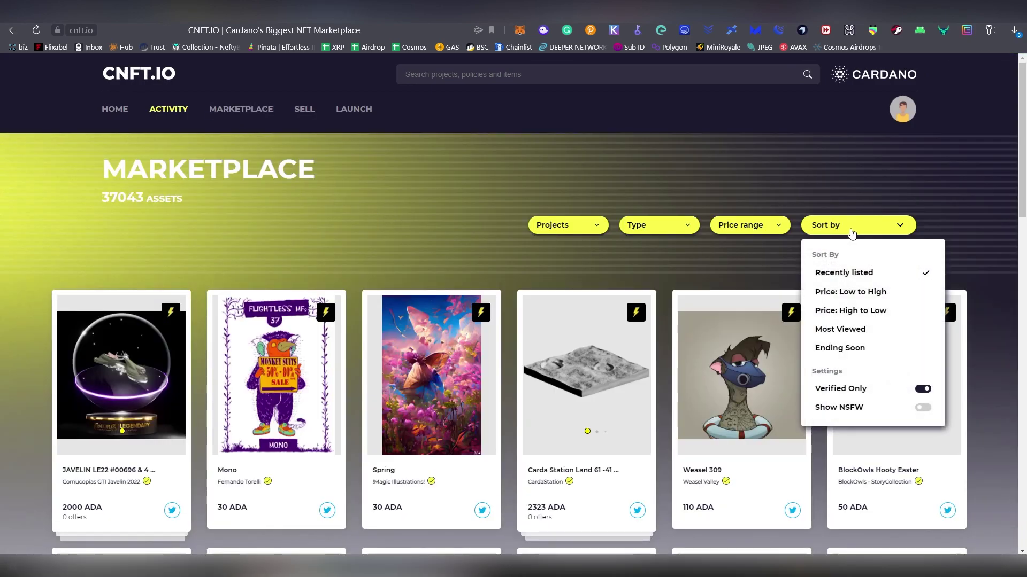
{"action": "left_click", "coordinate": [767, 235]}
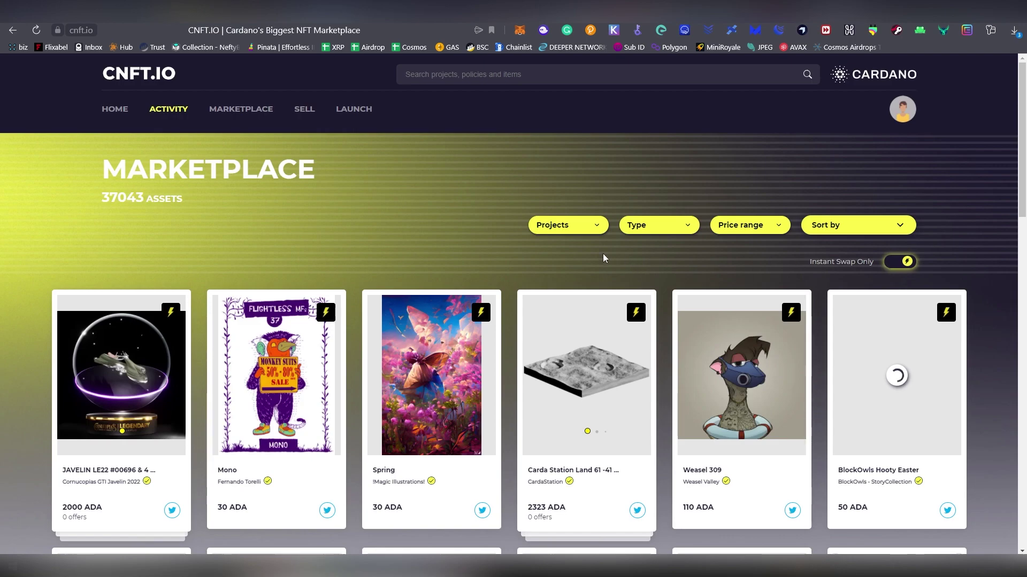
{"action": "type", "text": "adahand"}
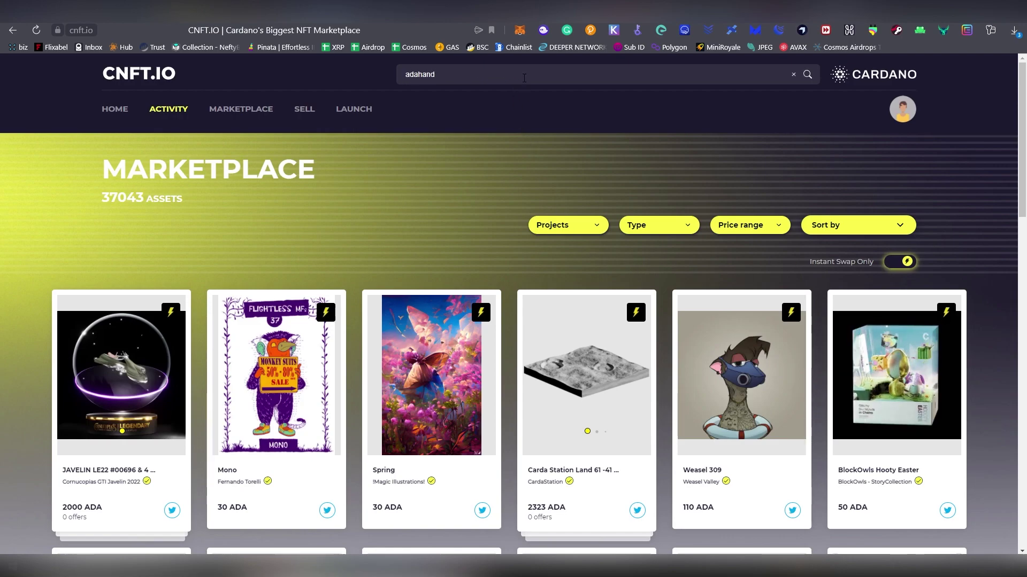
{"action": "type", "text": "le"}
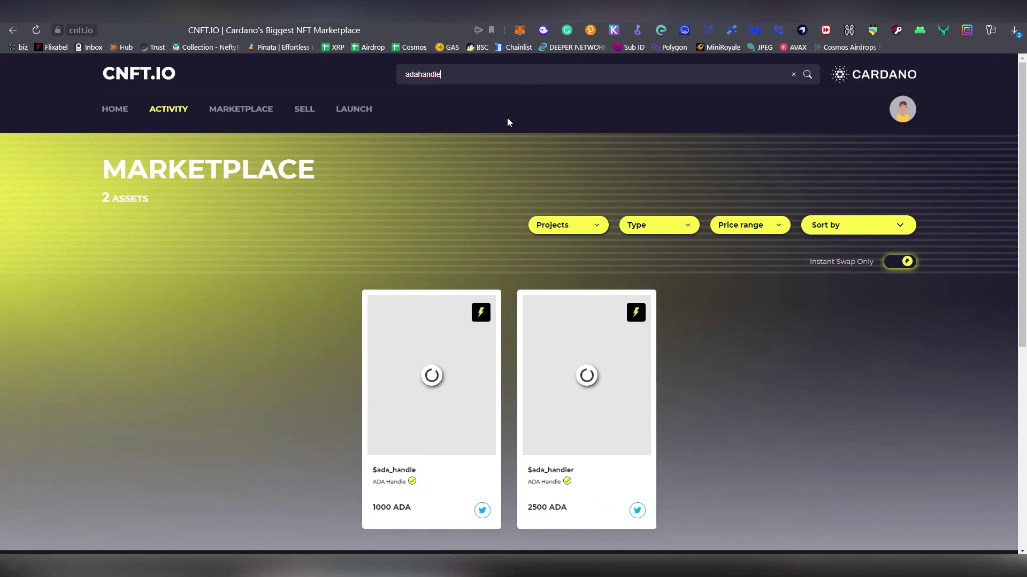
- Open the $ada_handle listing, go to its ADA Handle project and browse the handles for sale and their prices
{"action": "left_click", "coordinate": [403, 480]}
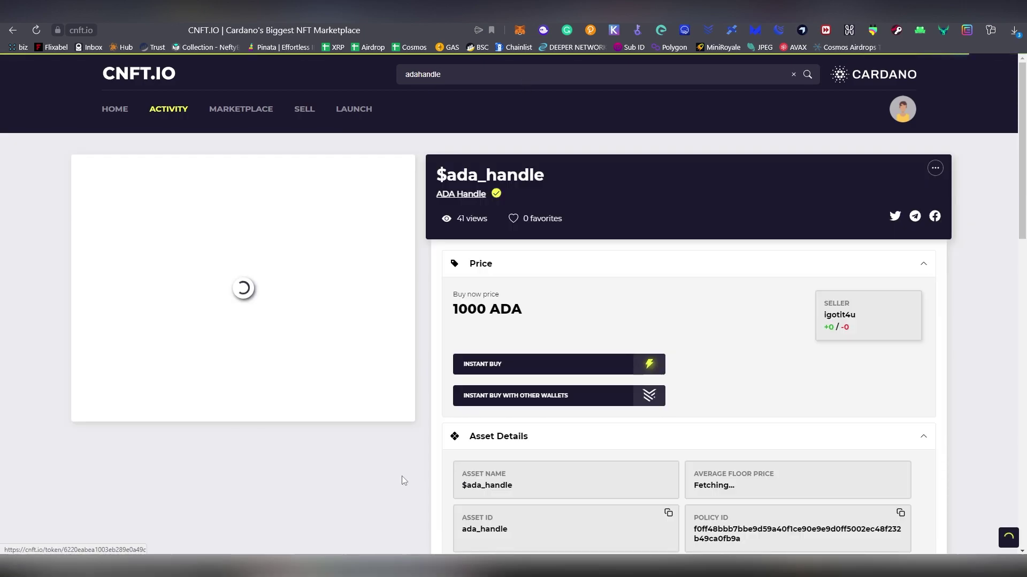
{"action": "left_click", "coordinate": [479, 195]}
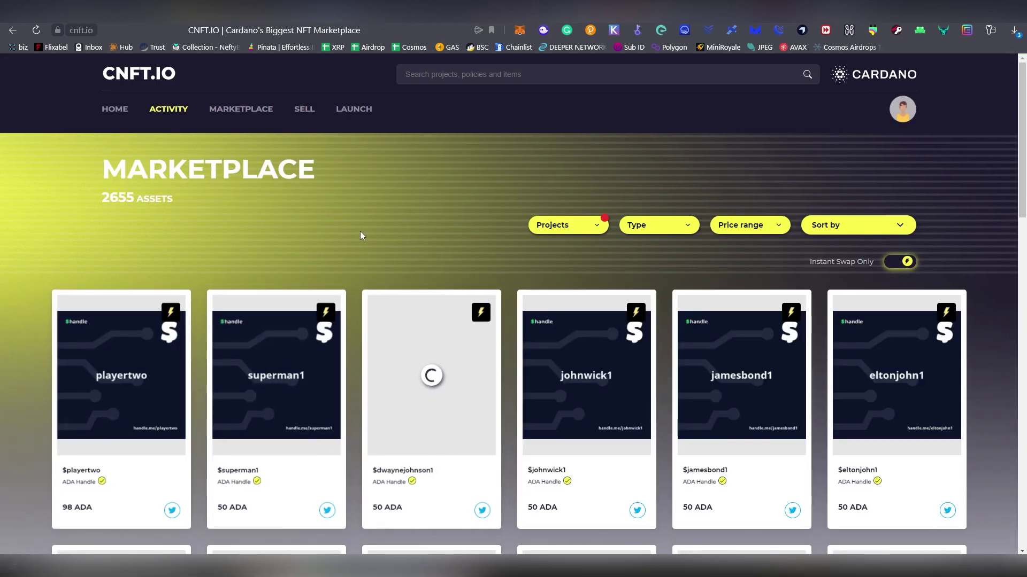
{"action": "scroll", "coordinate": [361, 235], "scroll_direction": "down", "scroll_amount": 2}
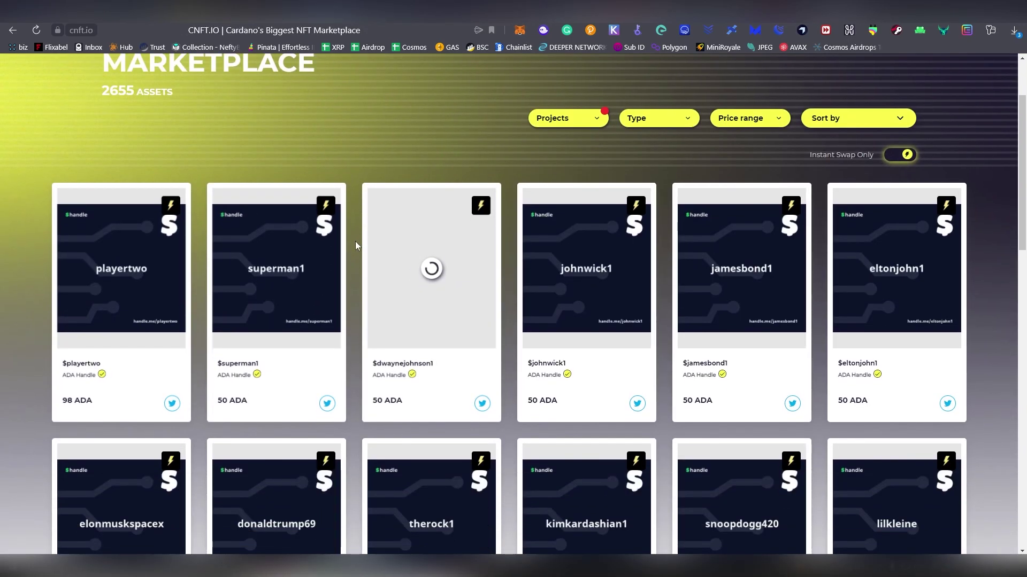
{"action": "scroll", "coordinate": [356, 246], "scroll_direction": "up", "scroll_amount": 2}
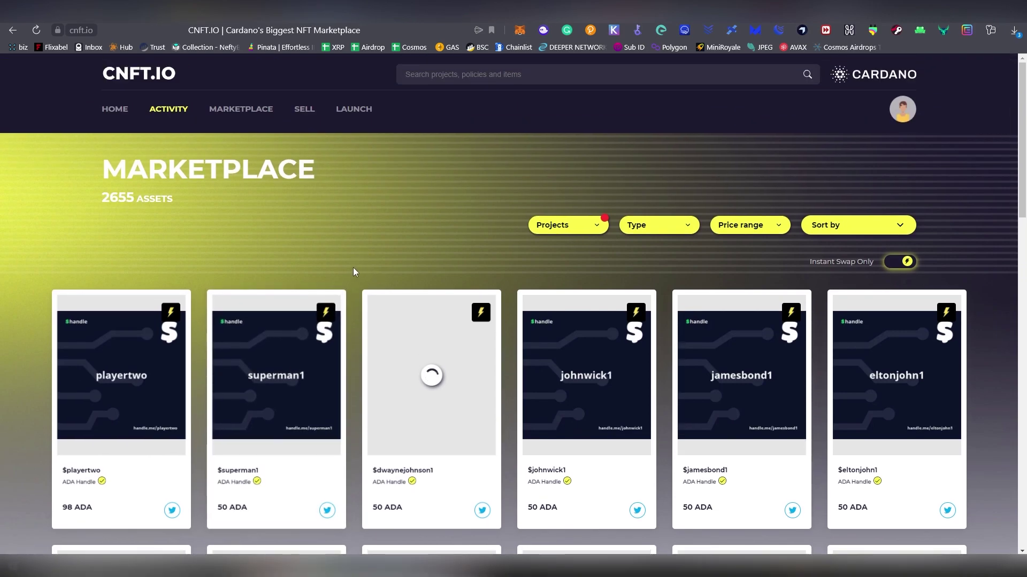
{"action": "scroll", "coordinate": [353, 269], "scroll_direction": "down", "scroll_amount": 4}
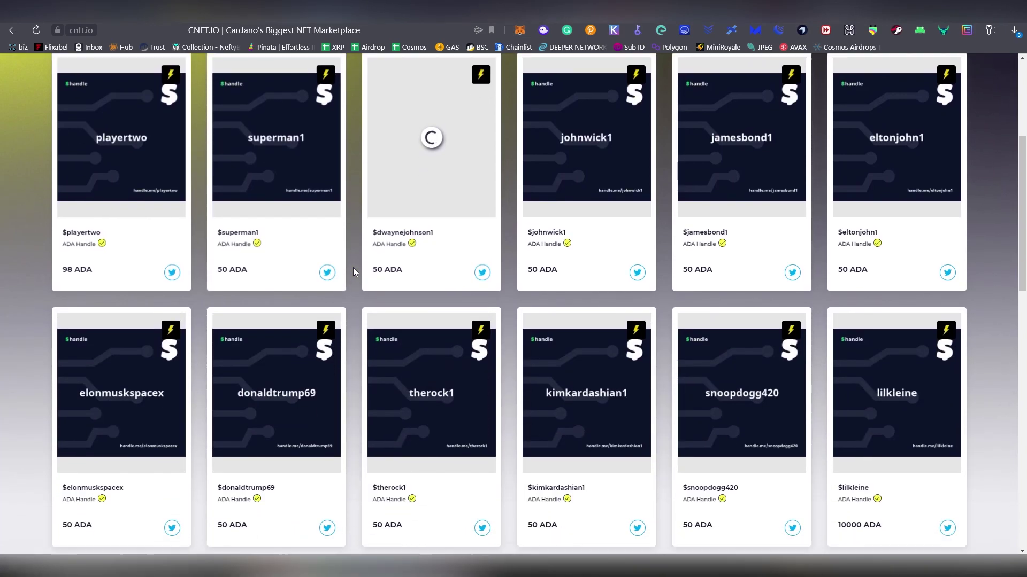
{"action": "scroll", "coordinate": [353, 272], "scroll_direction": "down", "scroll_amount": 5}
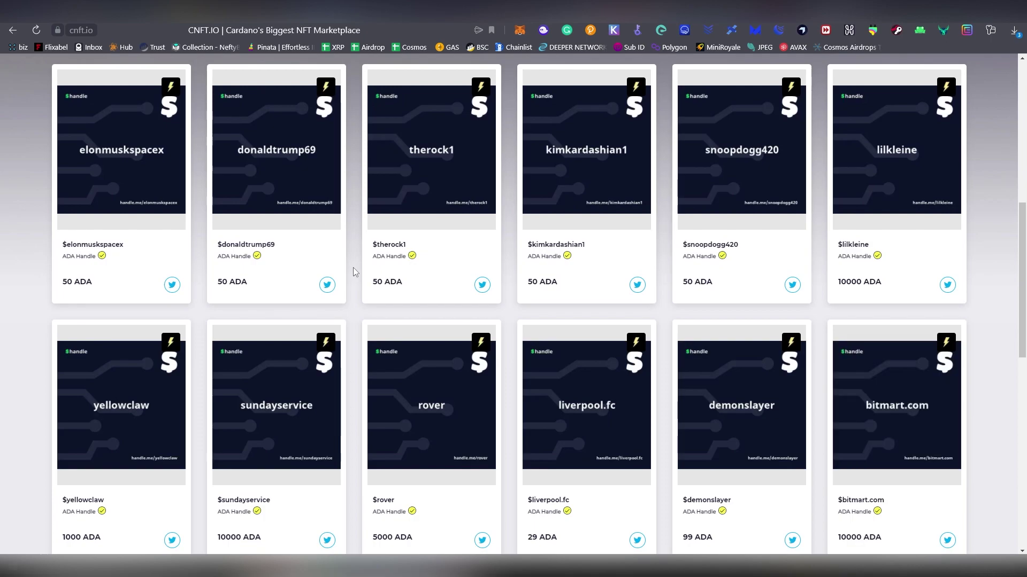
{"action": "scroll", "coordinate": [353, 272], "scroll_direction": "down", "scroll_amount": 5}
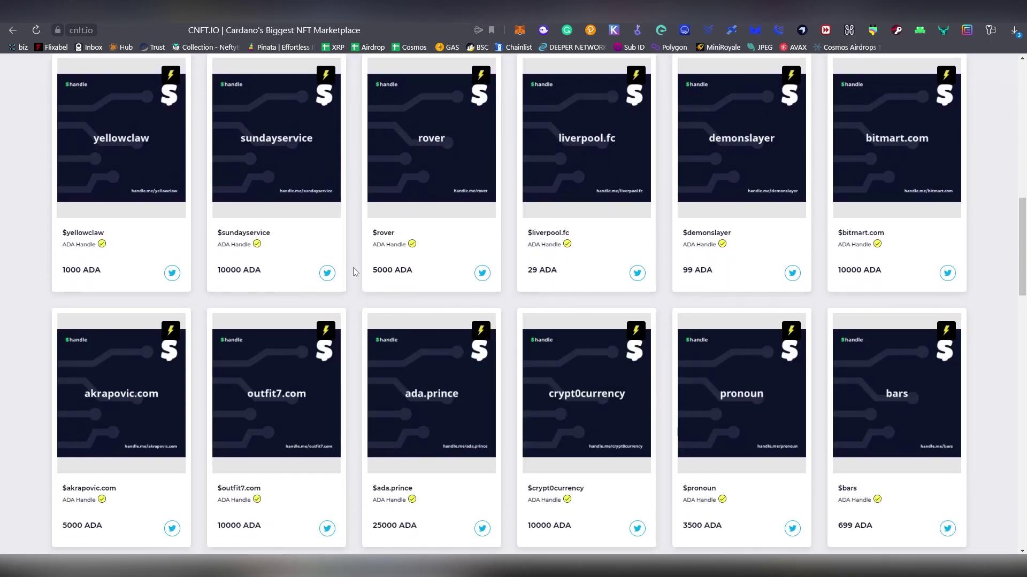
{"action": "scroll", "coordinate": [353, 272], "scroll_direction": "down", "scroll_amount": 6}
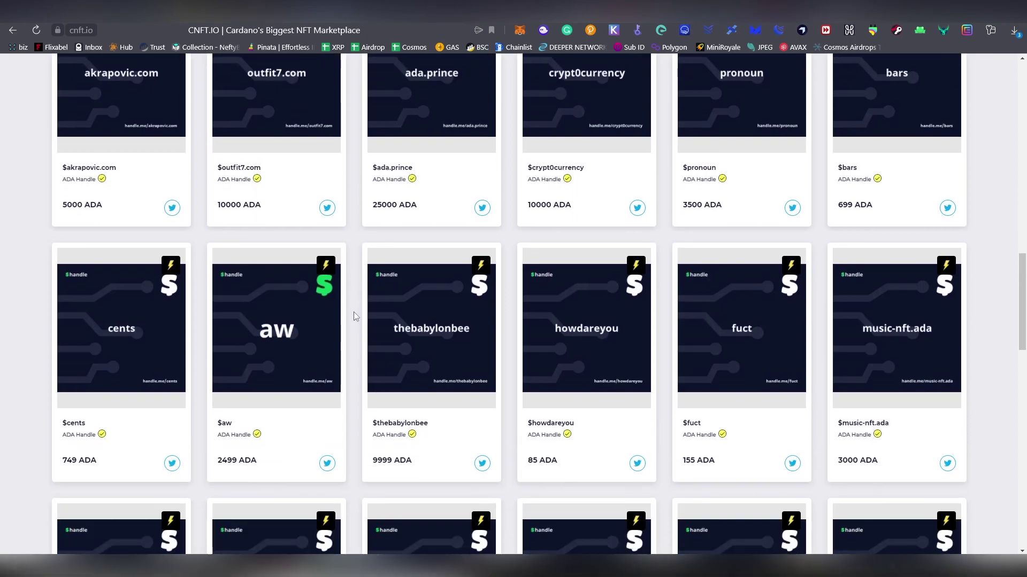
{"action": "scroll", "coordinate": [355, 314], "scroll_direction": "down", "scroll_amount": 5}
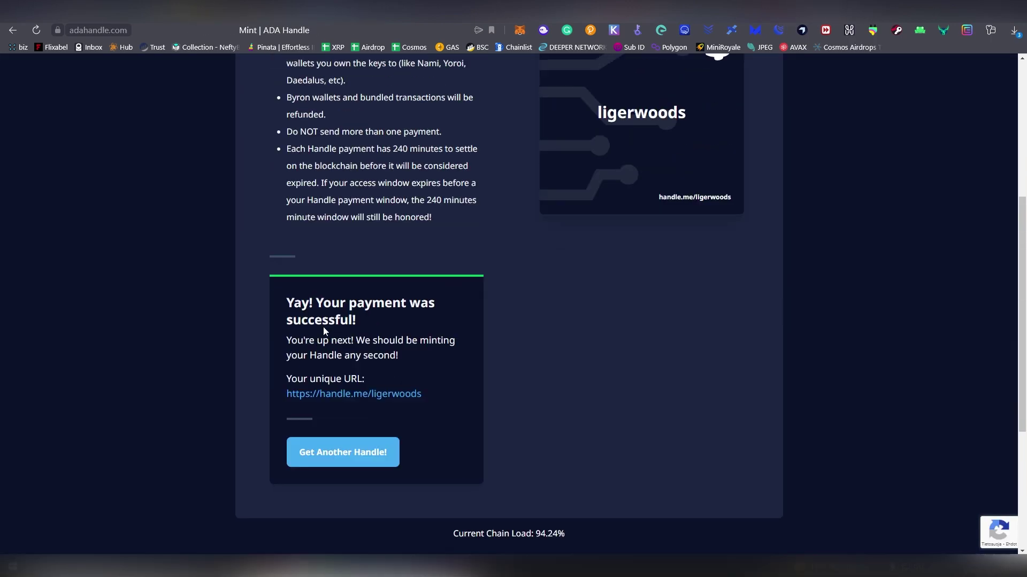
- Switch to the ADA Handle site, open its home page and review the integrations and partnerships
{"action": "scroll", "coordinate": [214, 327], "scroll_direction": "up", "scroll_amount": 10}
{"action": "left_click", "coordinate": [251, 86]}
{"action": "scroll", "coordinate": [245, 293], "scroll_direction": "down", "scroll_amount": 10}
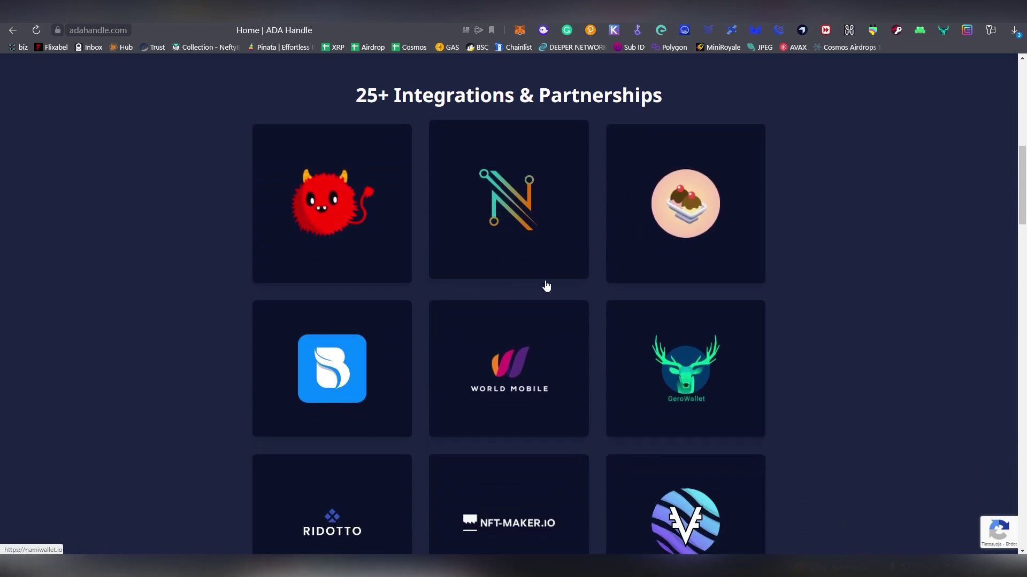
{"action": "scroll", "coordinate": [531, 284], "scroll_direction": "down", "scroll_amount": 2}
{"action": "scroll", "coordinate": [788, 268], "scroll_direction": "down", "scroll_amount": 3}
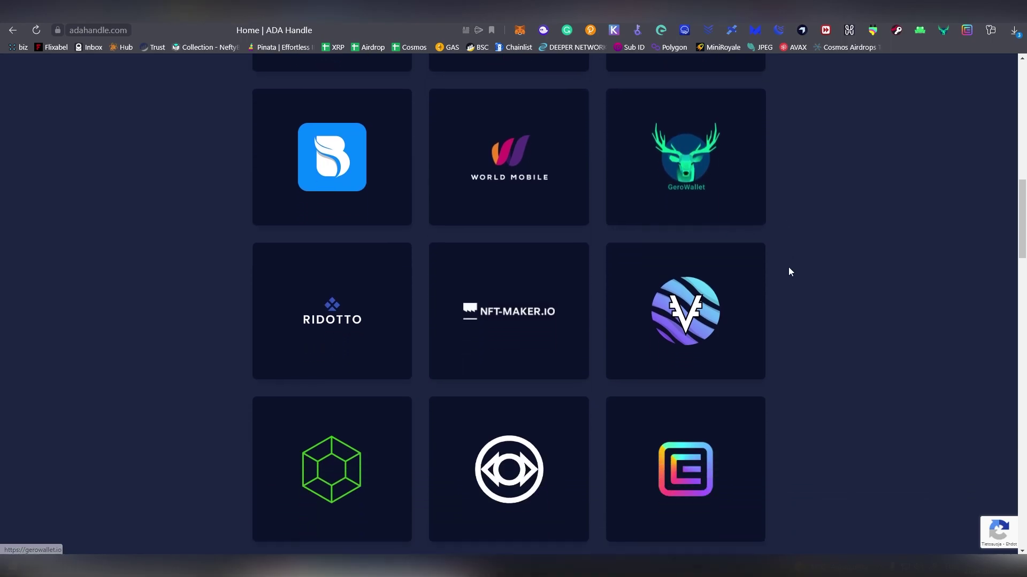